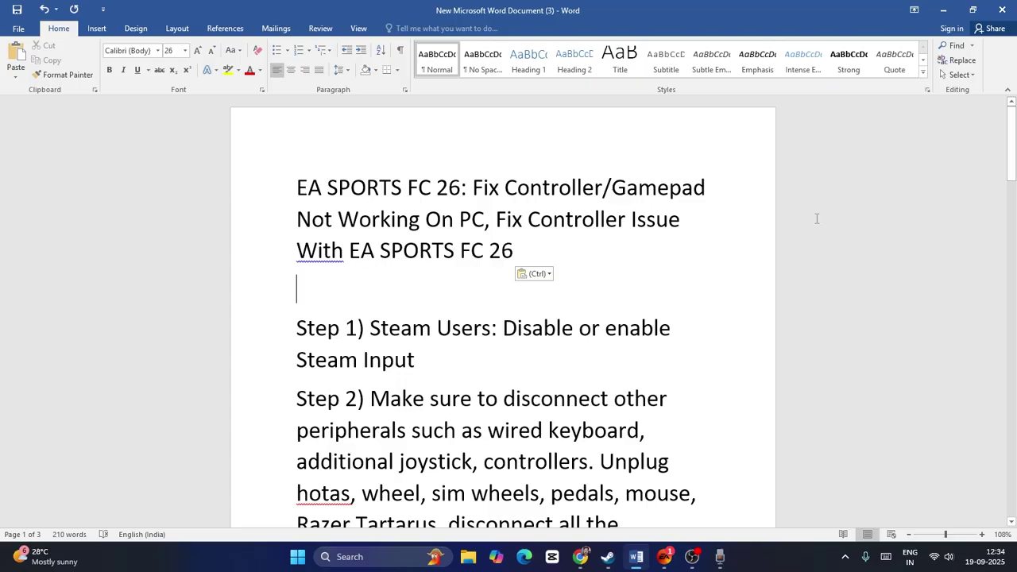
# Switch from the Word guide to Steam and open the Controller settings in the properties of EA SPORTS FC 26
pyautogui.scroll(-2, 816, 218)
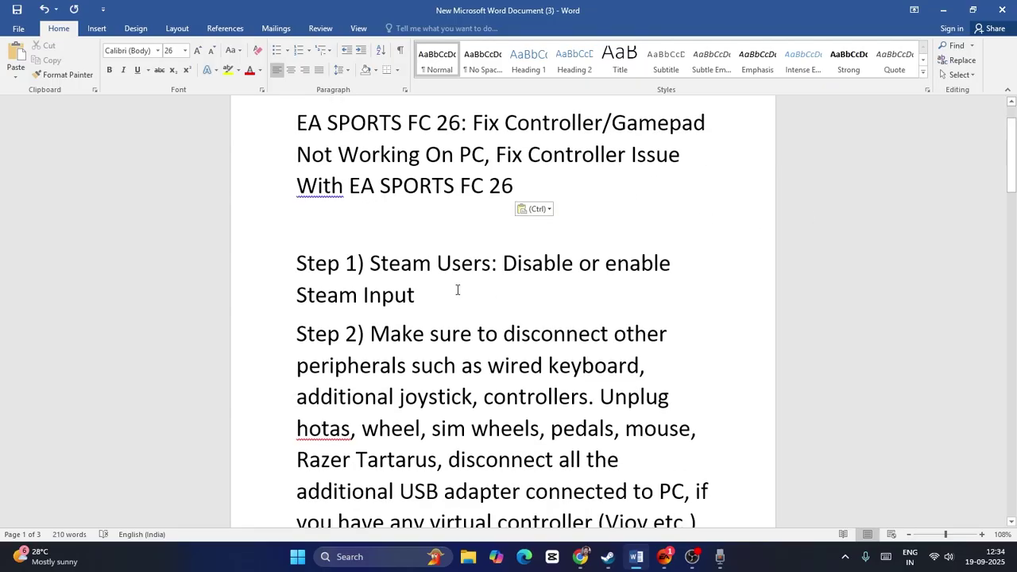
pyautogui.click(389, 263)
pyautogui.click(607, 556)
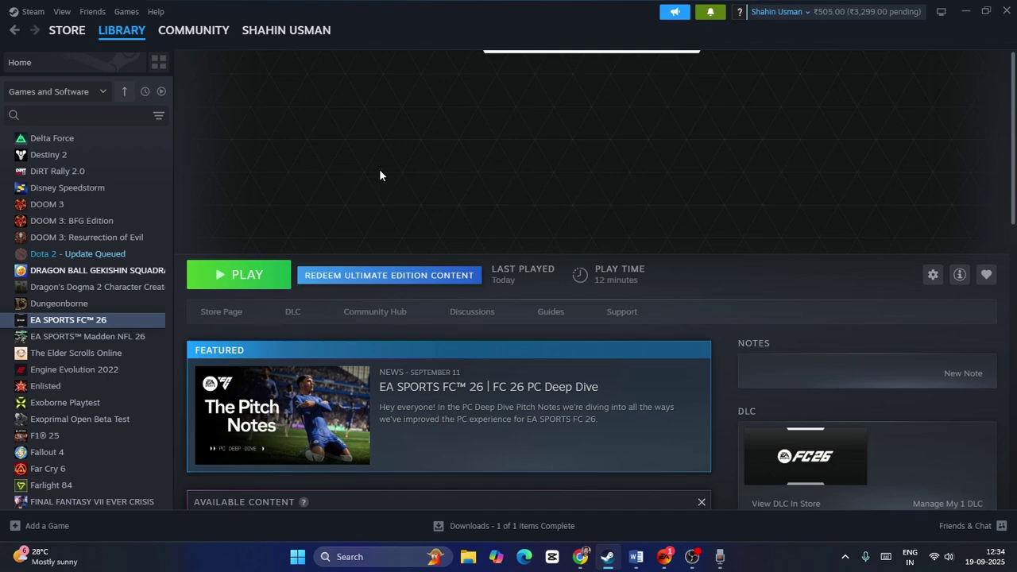
pyautogui.rightClick(67, 322)
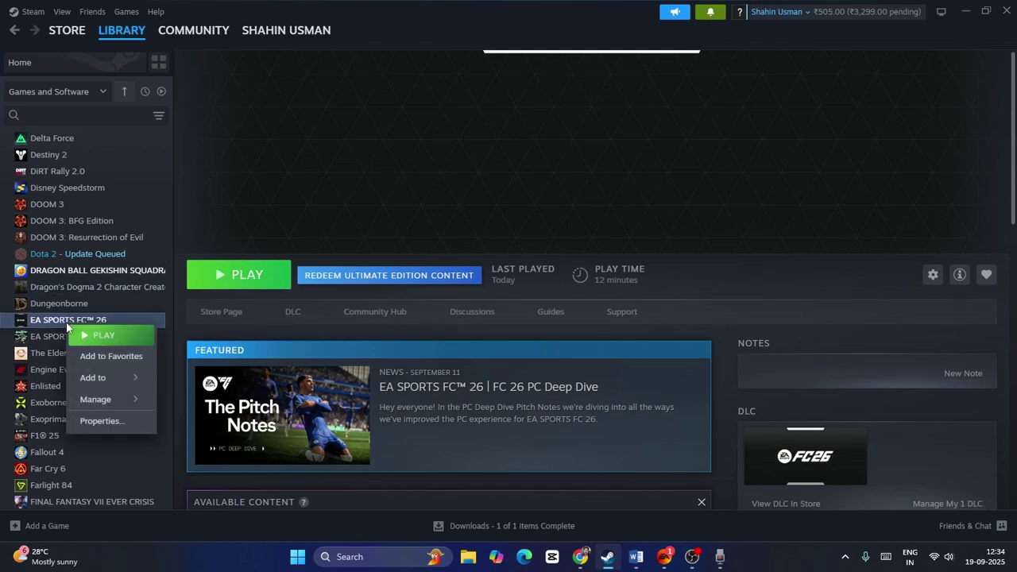
pyautogui.click(102, 421)
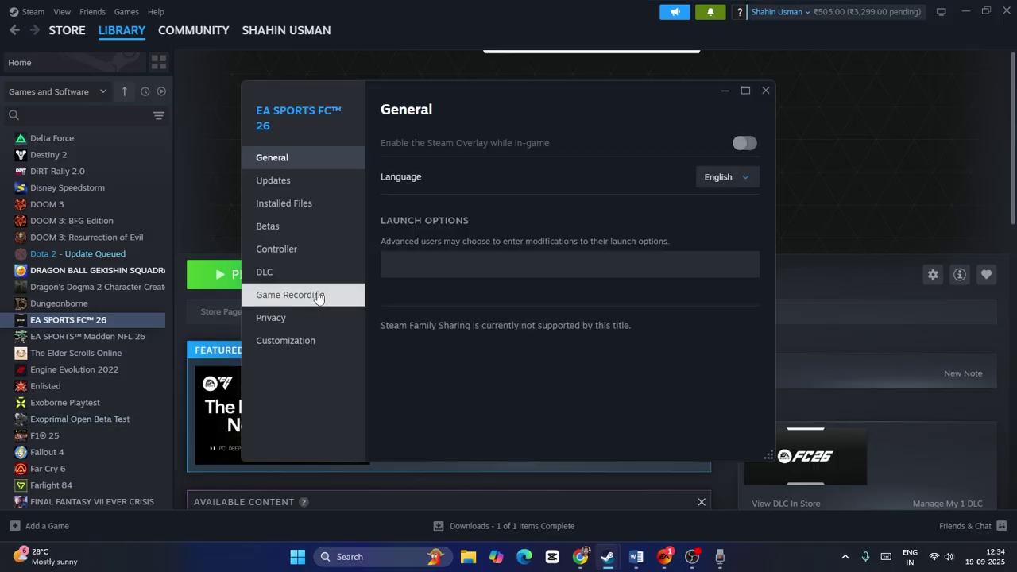
pyautogui.click(310, 206)
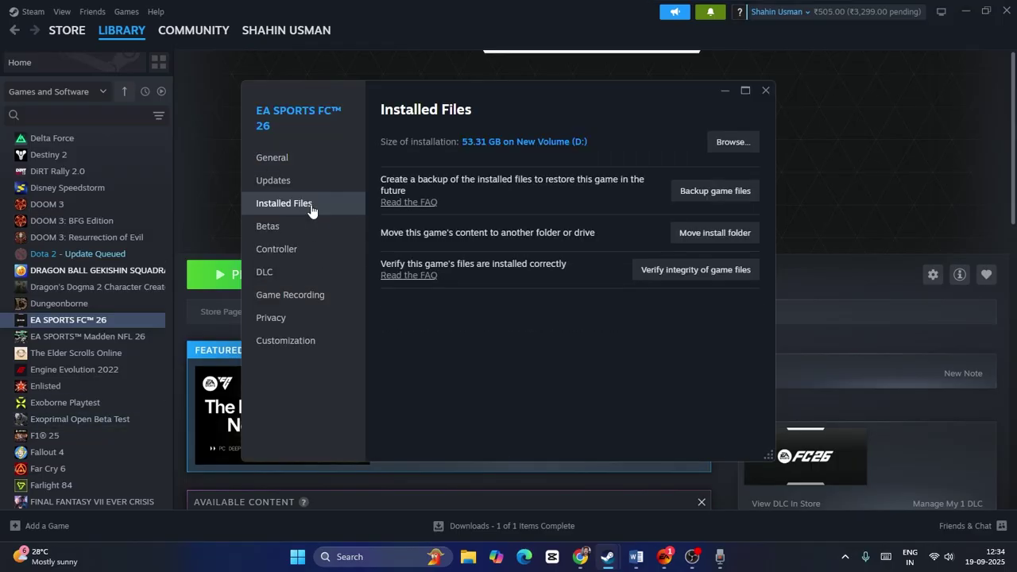
pyautogui.click(298, 164)
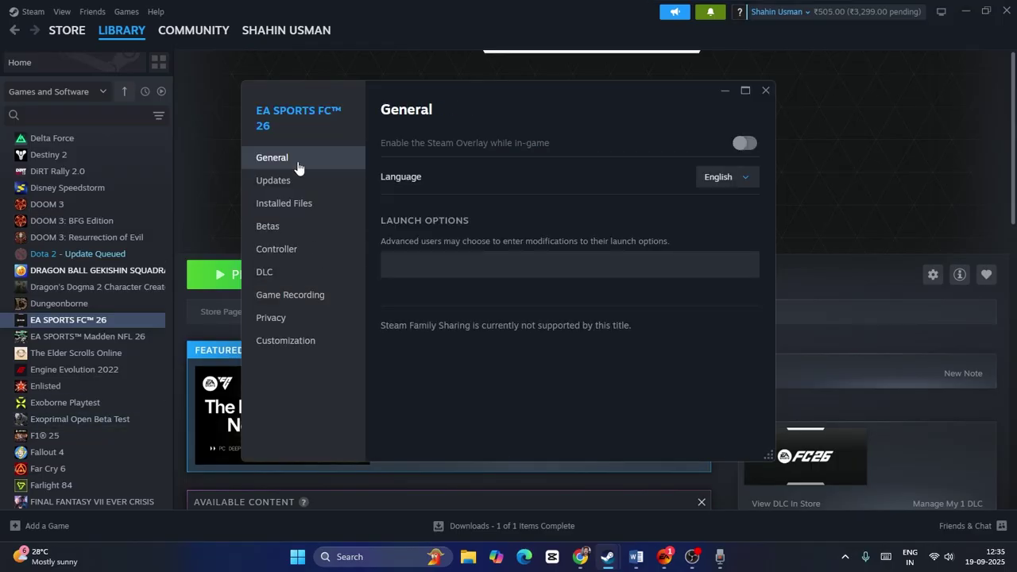
pyautogui.click(291, 249)
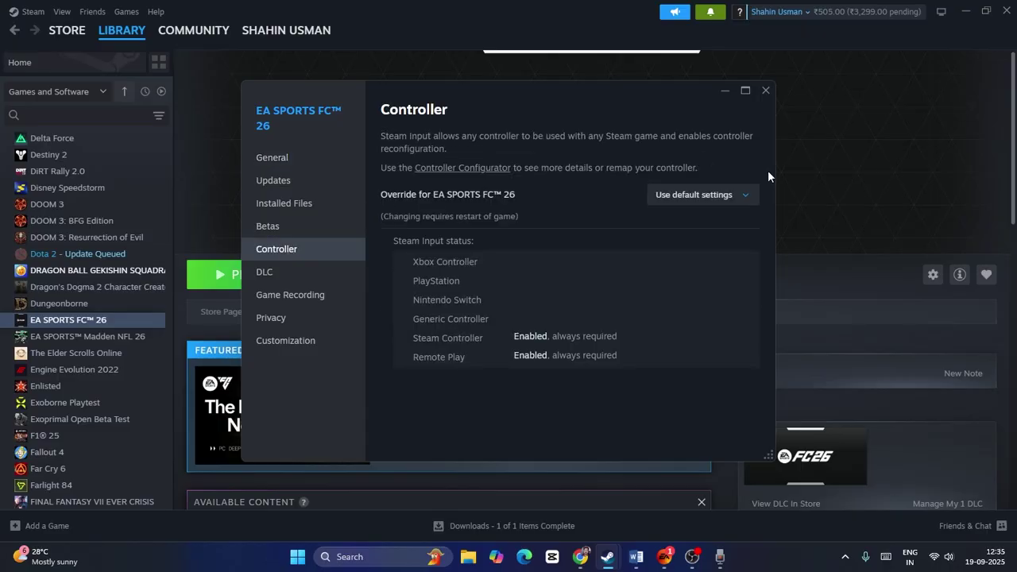
# Try Enable Steam Input as the EA SPORTS FC 26 override, set it to Disable Steam Input instead and close the properties
pyautogui.click(746, 195)
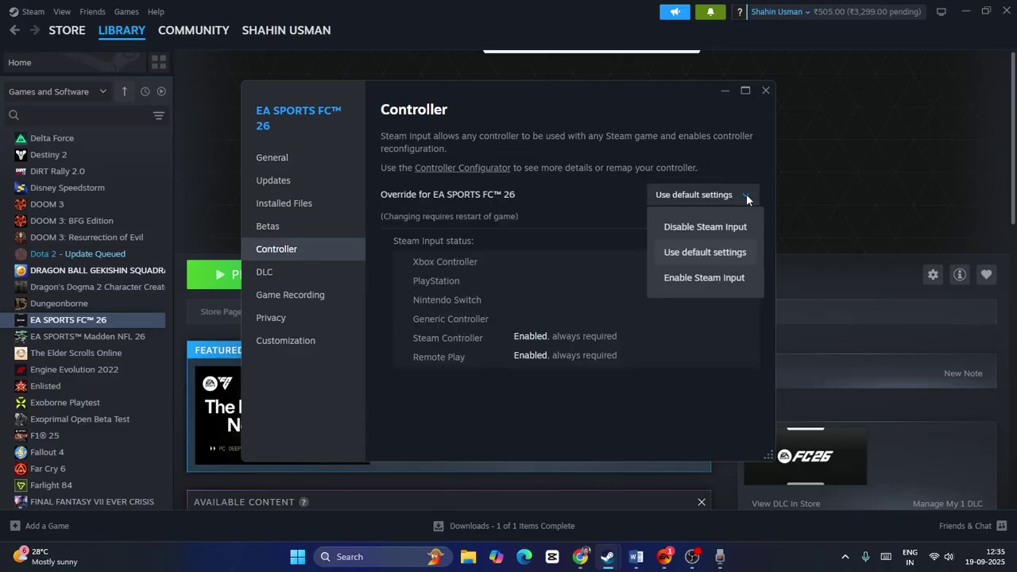
pyautogui.click(730, 274)
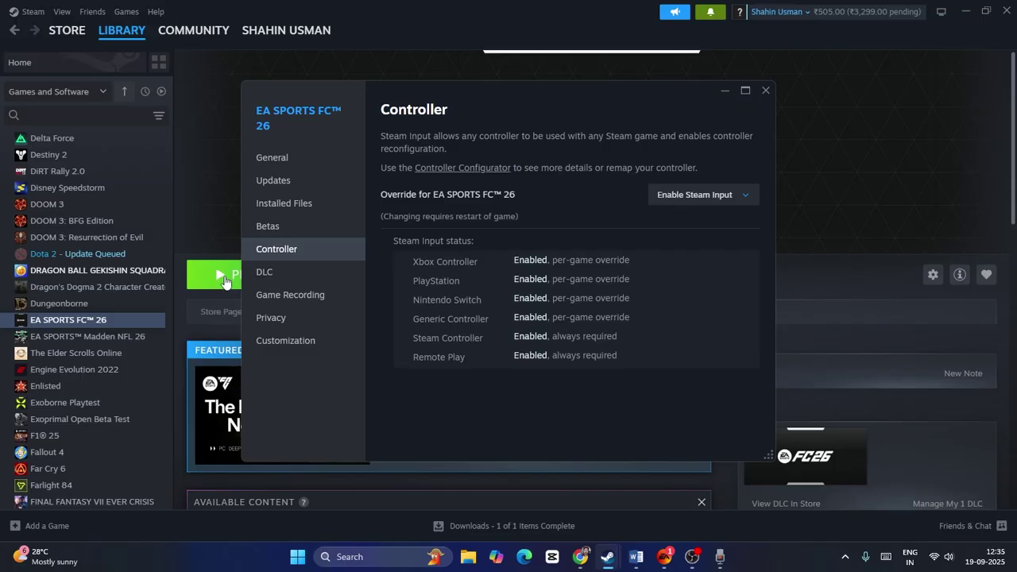
pyautogui.click(731, 197)
pyautogui.click(726, 225)
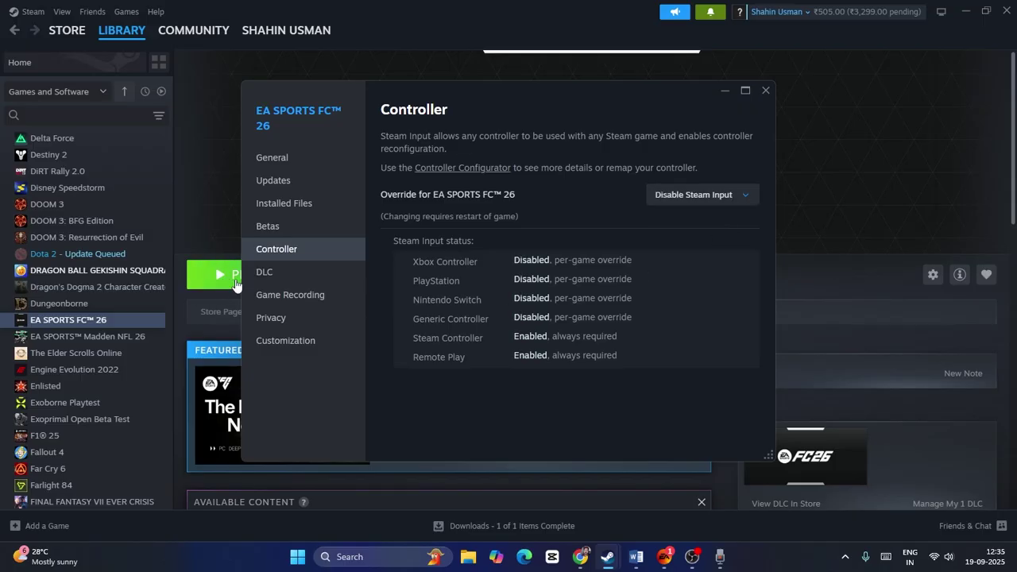
pyautogui.click(764, 92)
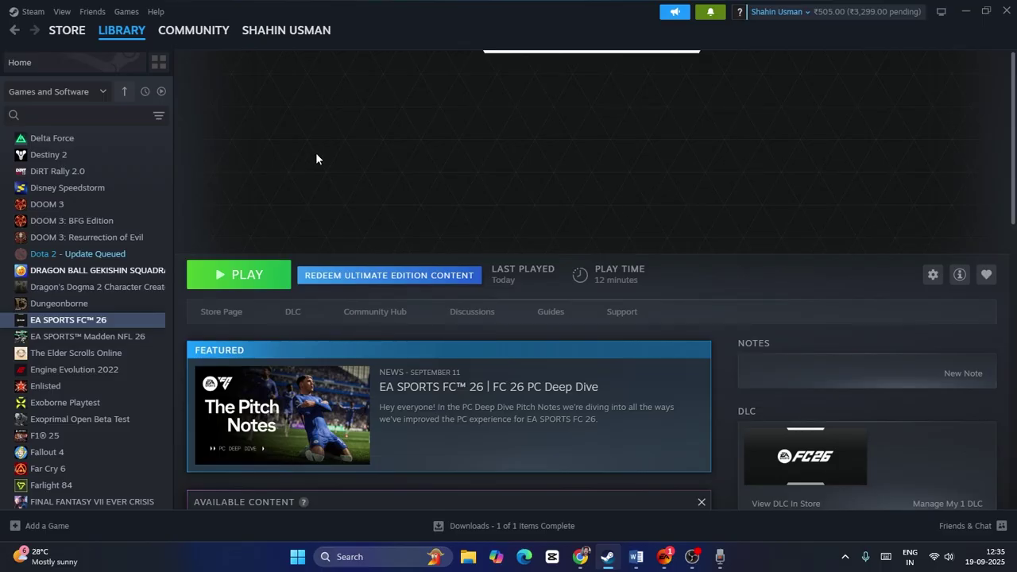
# Switch to the Word document and read Step 2 on disconnecting other peripherals and disabling virtual controllers
pyautogui.click(635, 556)
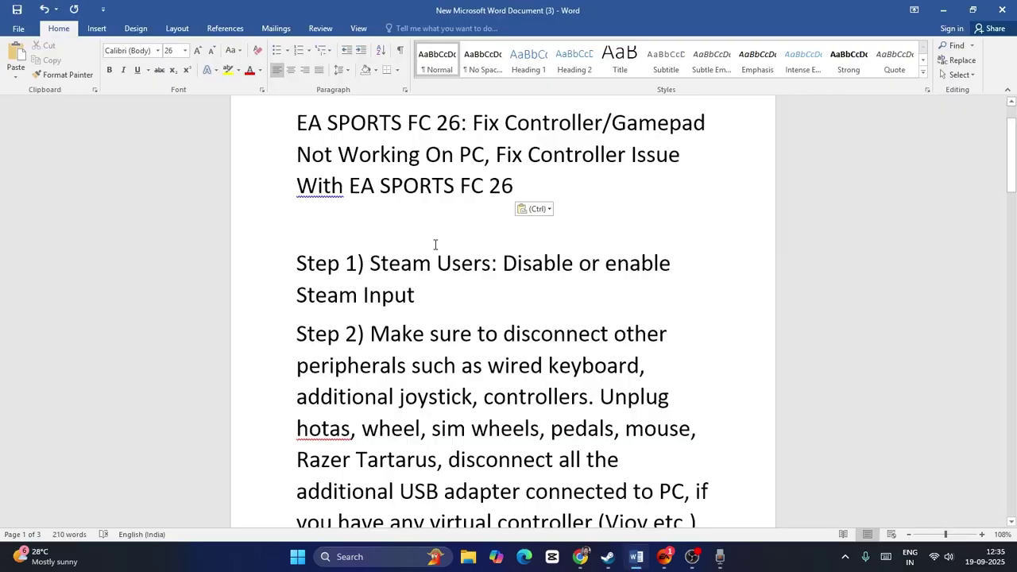
pyautogui.scroll(-2, 435, 244)
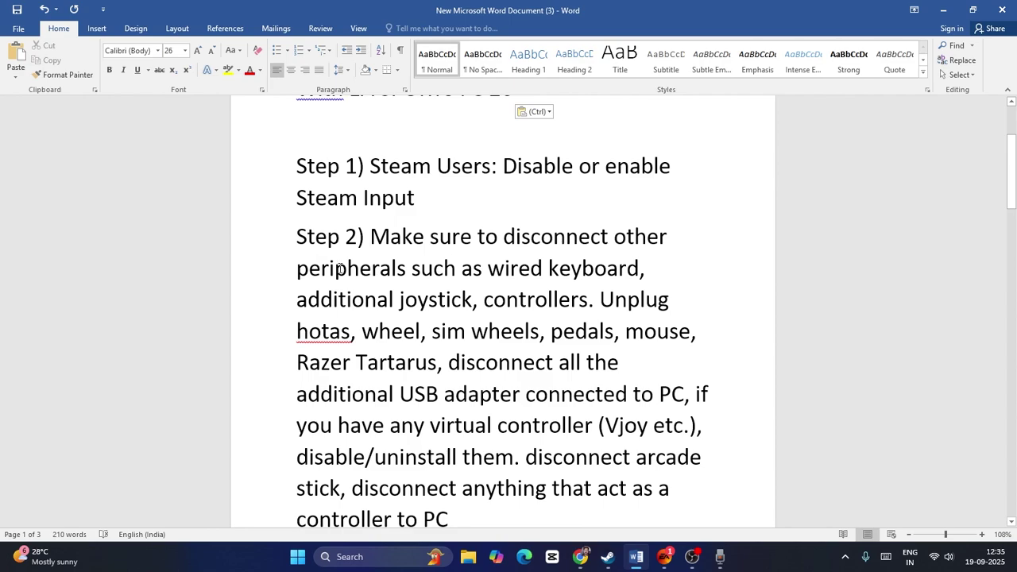
pyautogui.moveTo(487, 270); pyautogui.dragTo(639, 270)
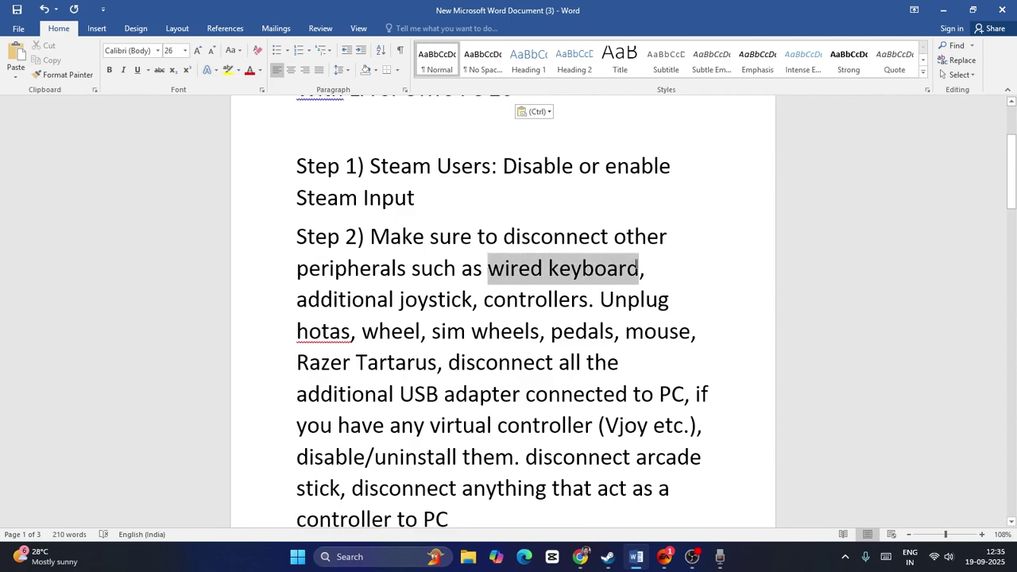
pyautogui.click(338, 299)
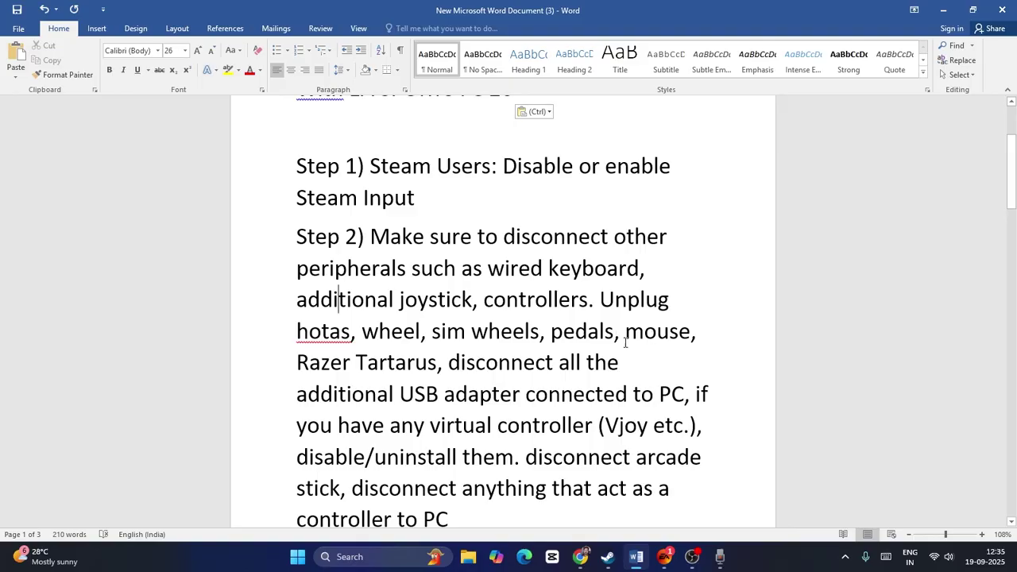
pyautogui.scroll(-3, 650, 300)
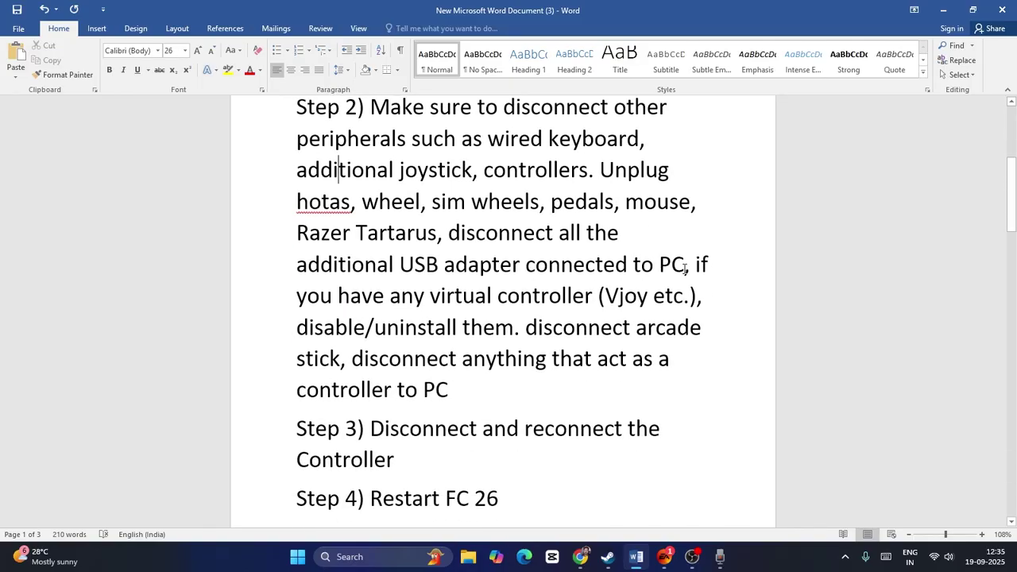
pyautogui.moveTo(336, 294); pyautogui.dragTo(522, 337)
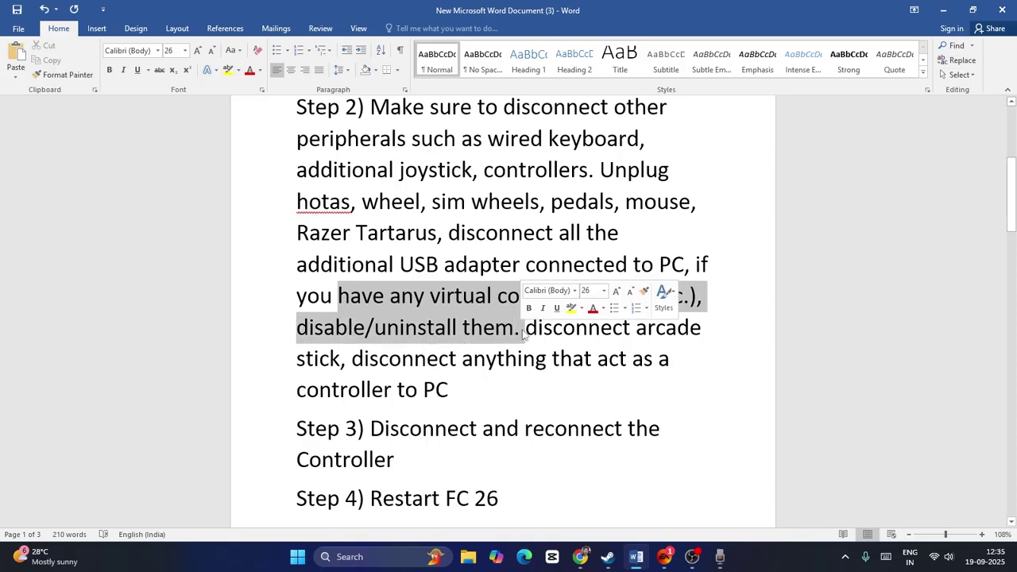
pyautogui.click(525, 328)
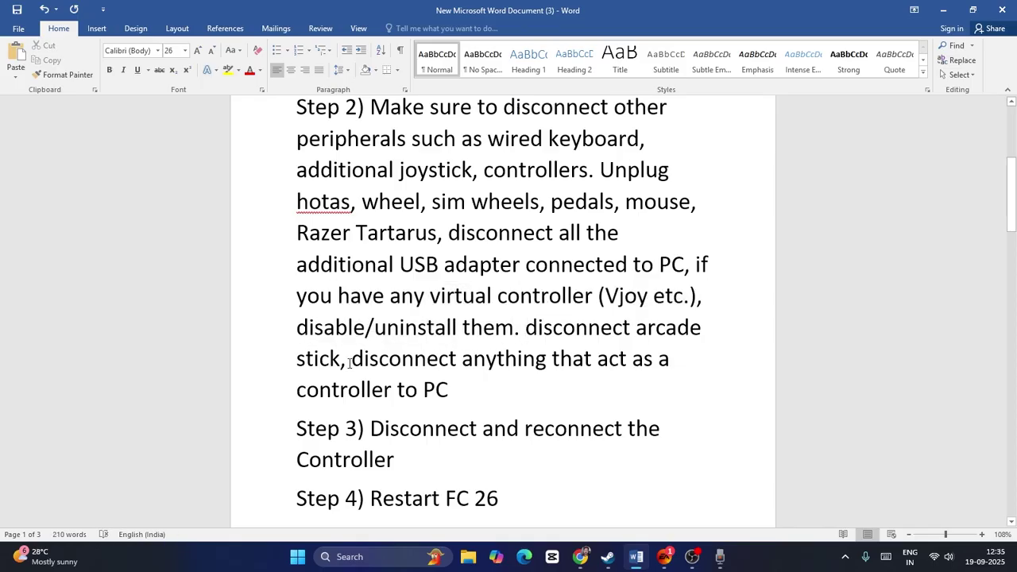
pyautogui.moveTo(352, 358); pyautogui.dragTo(472, 359)
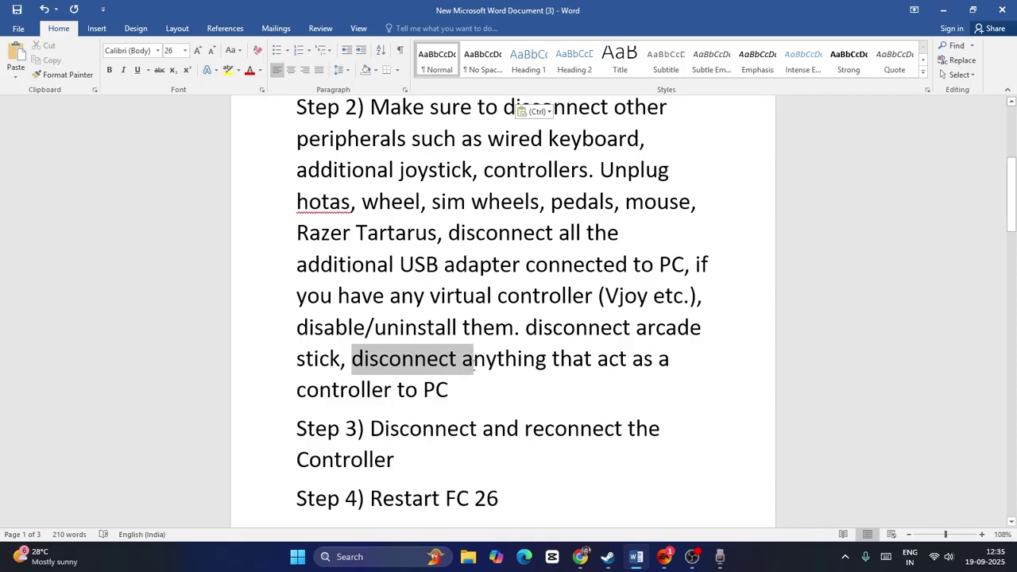
pyautogui.click(476, 390)
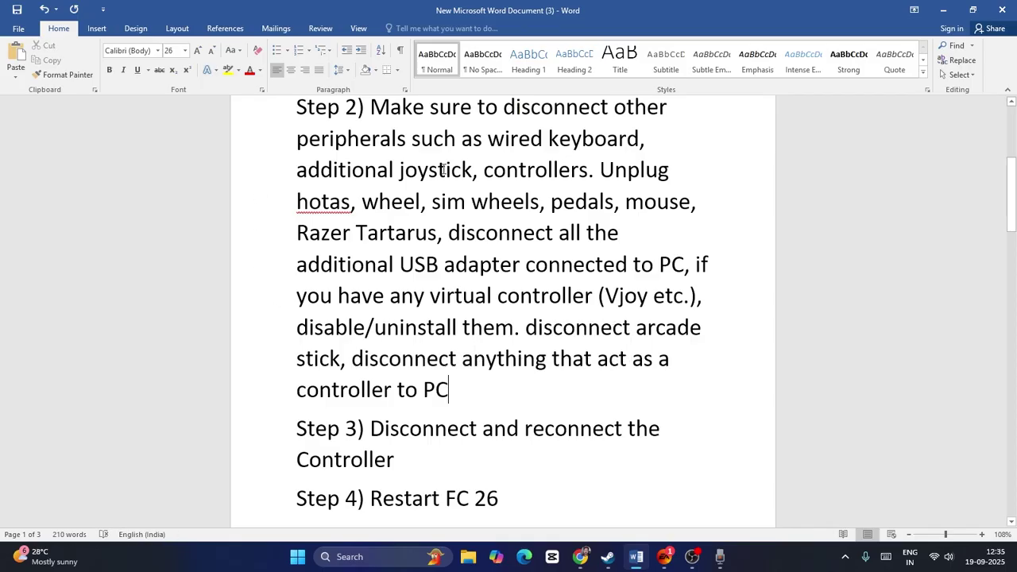
# View EA SPORTS FC 26 in the Steam library, switch to the EA app and open the game's page there
pyautogui.click(607, 556)
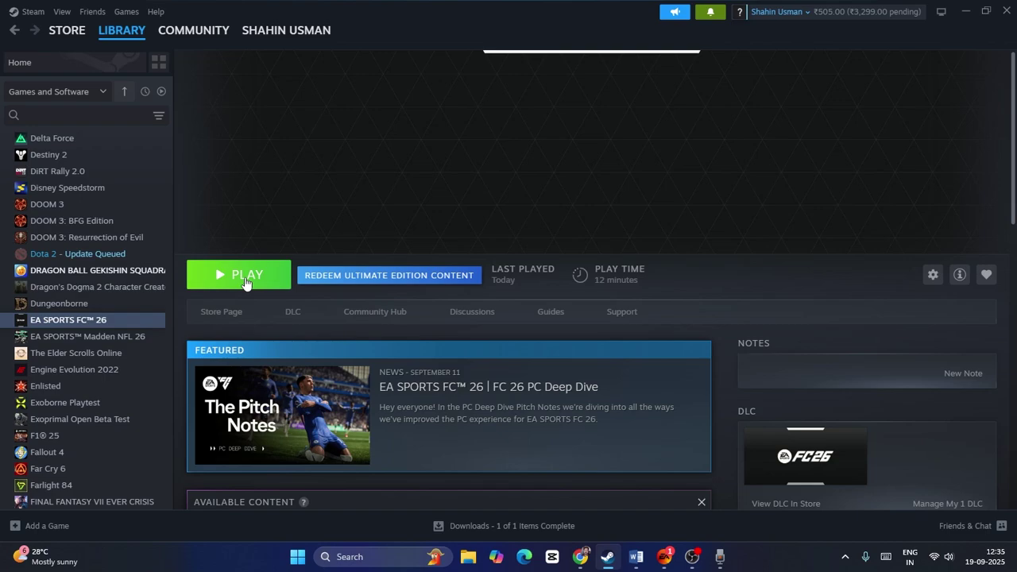
pyautogui.click(246, 283)
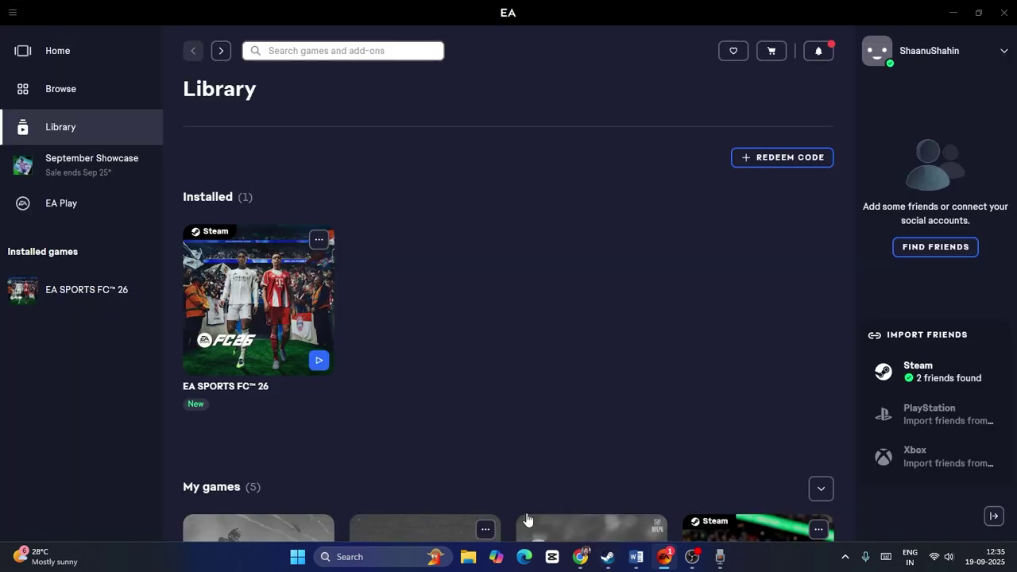
pyautogui.click(83, 292)
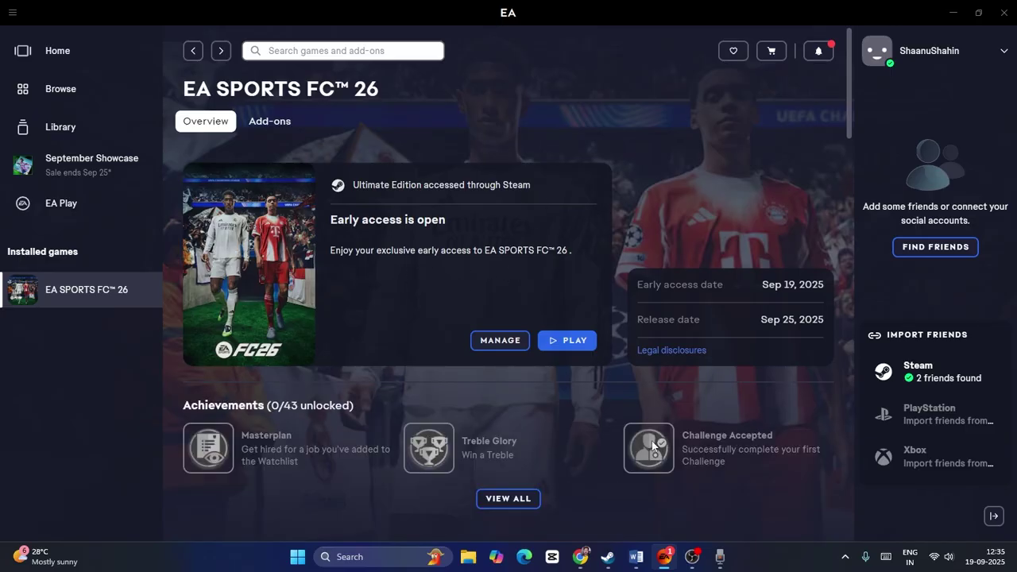
# Read Step 3 on reconnecting the controller in the Word document, and view the game's pages in the EA app and Steam
pyautogui.click(643, 566)
pyautogui.scroll(-2, 546, 270)
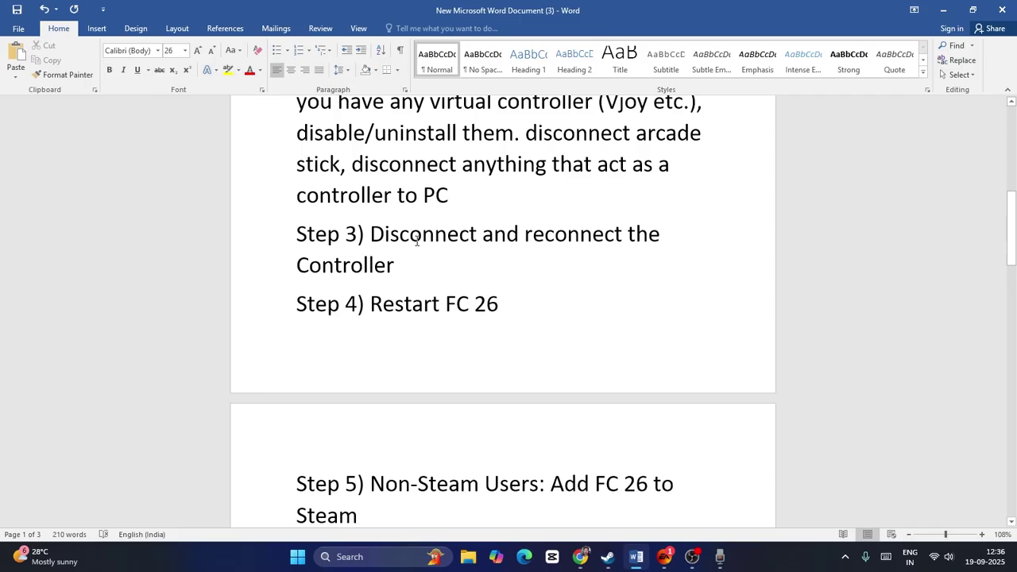
pyautogui.moveTo(372, 232); pyautogui.dragTo(395, 266)
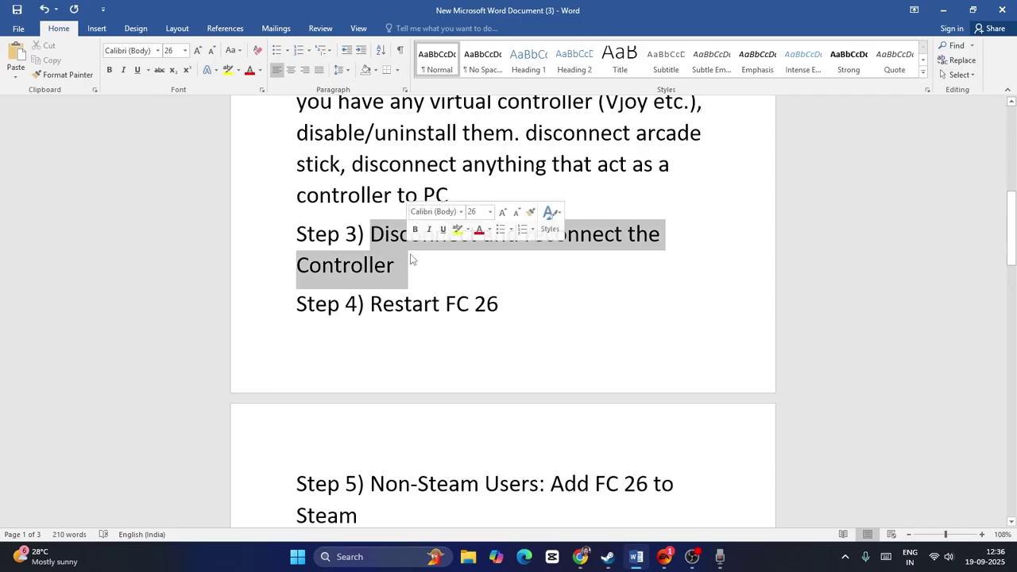
pyautogui.click(395, 266)
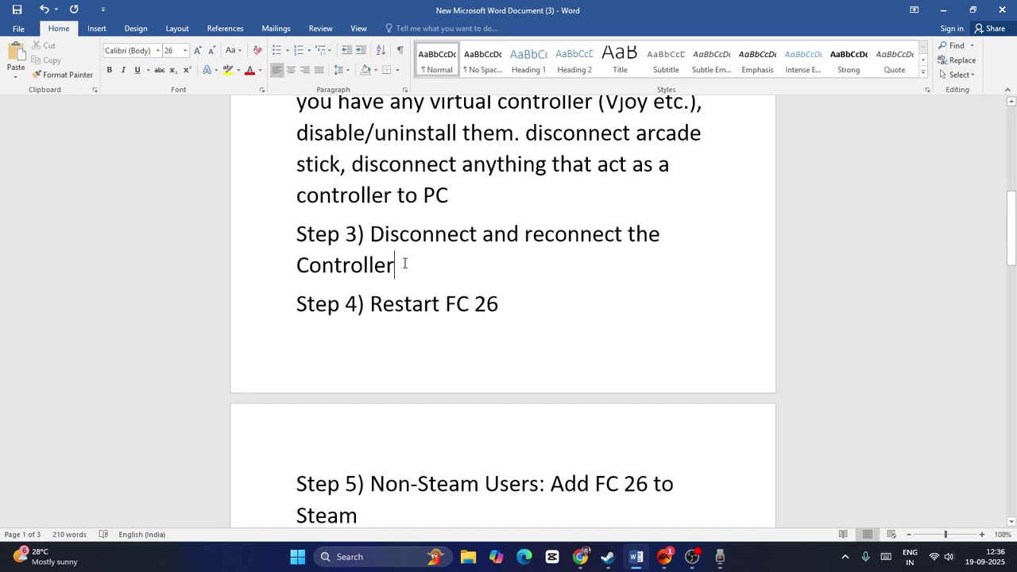
pyautogui.click(664, 556)
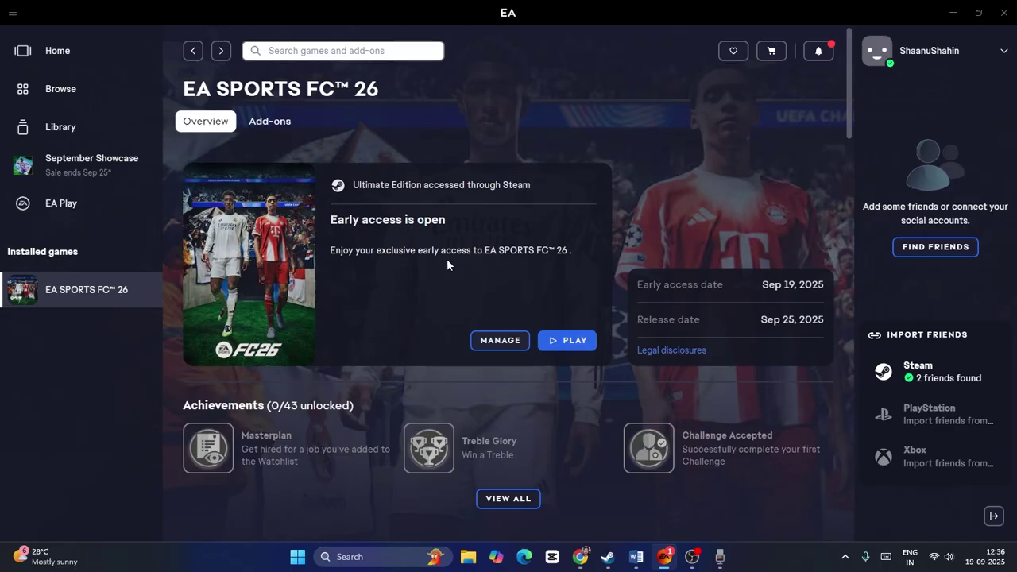
pyautogui.click(605, 558)
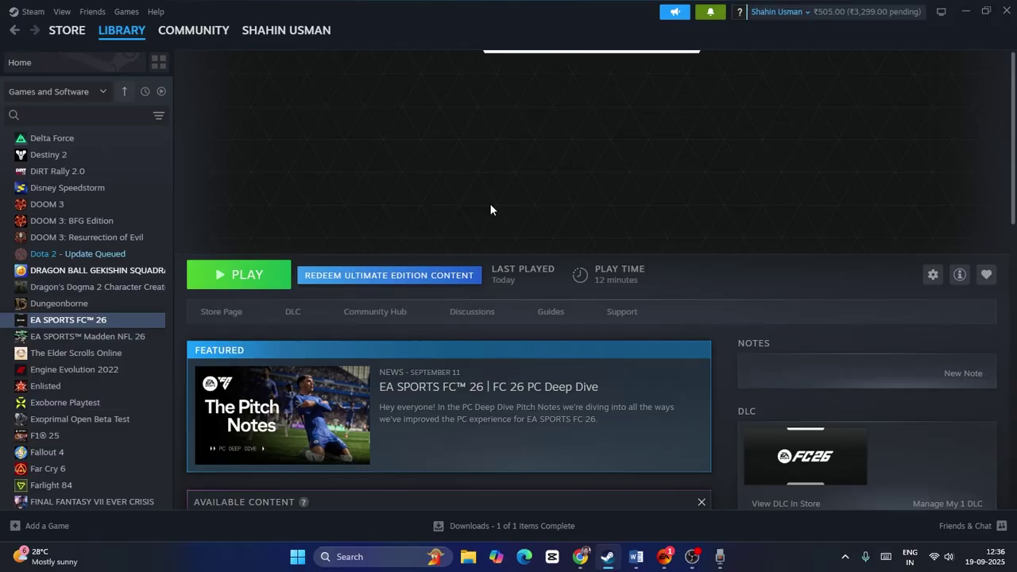
# Switch to the Word document and read Step 5 on adding FC 26 to Steam for non-Steam users
pyautogui.click(636, 556)
pyautogui.scroll(-5, 546, 263)
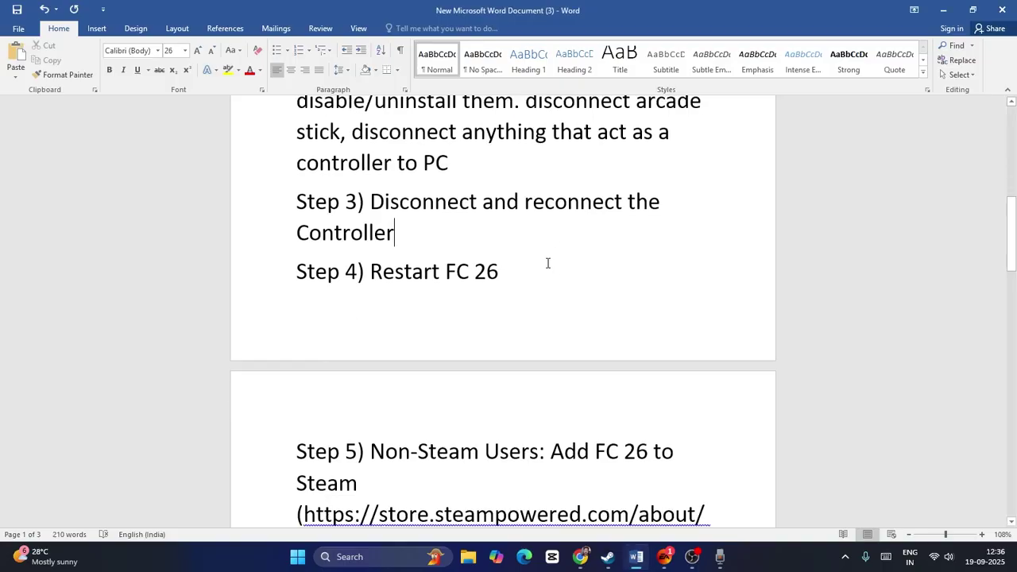
pyautogui.scroll(-3, 546, 263)
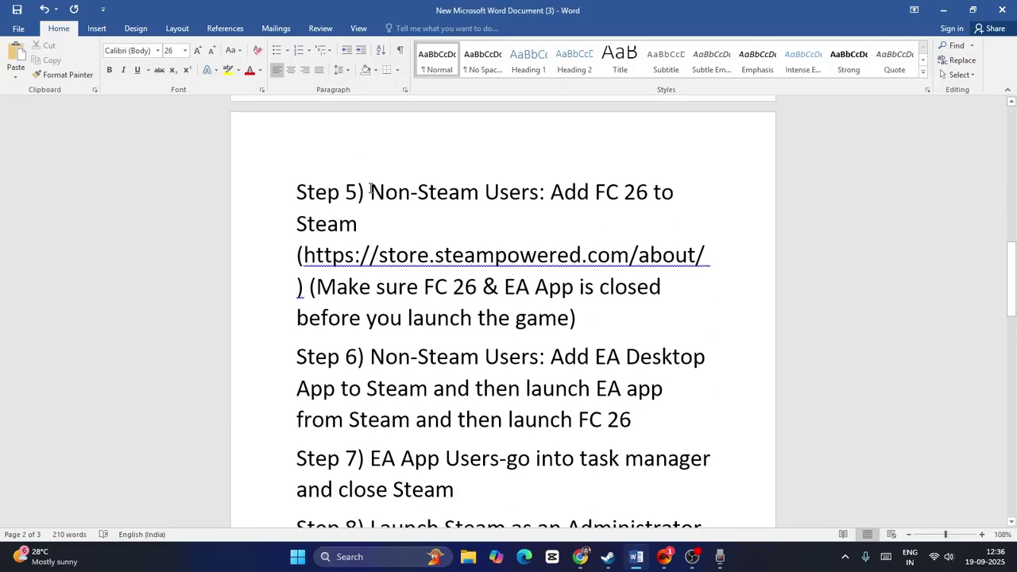
pyautogui.moveTo(371, 191); pyautogui.dragTo(539, 191)
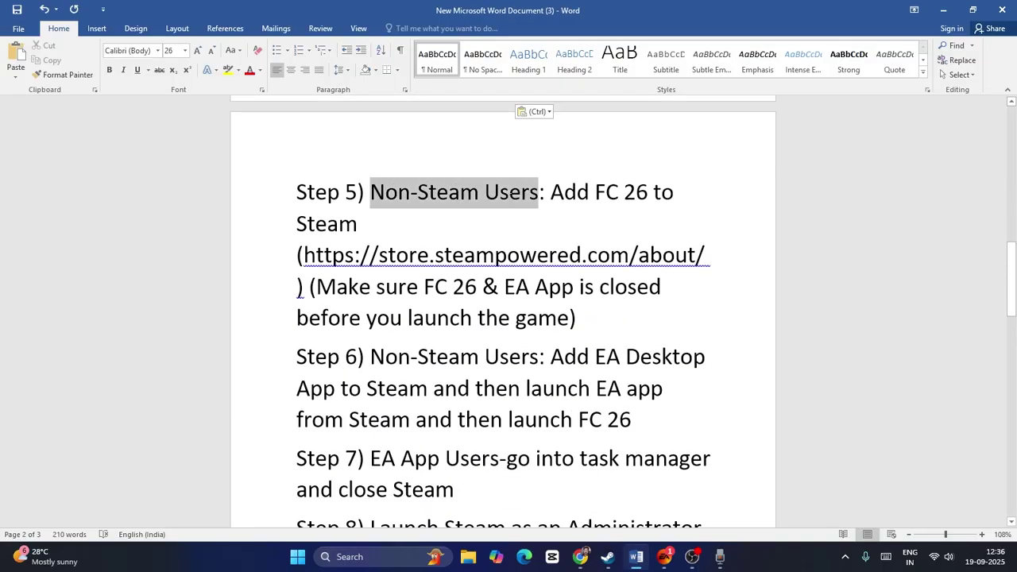
pyautogui.click(545, 192)
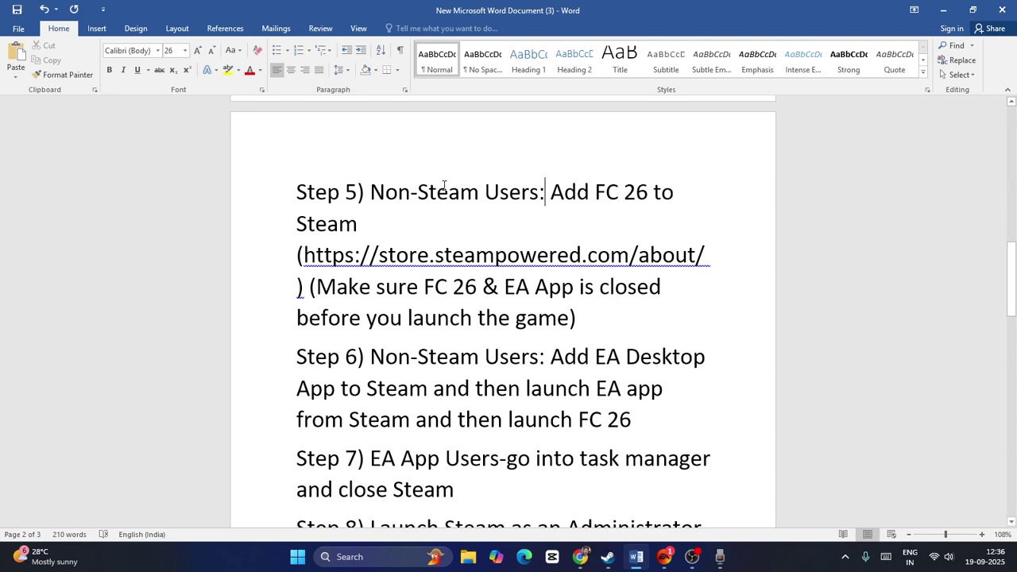
pyautogui.moveTo(417, 191); pyautogui.dragTo(538, 192)
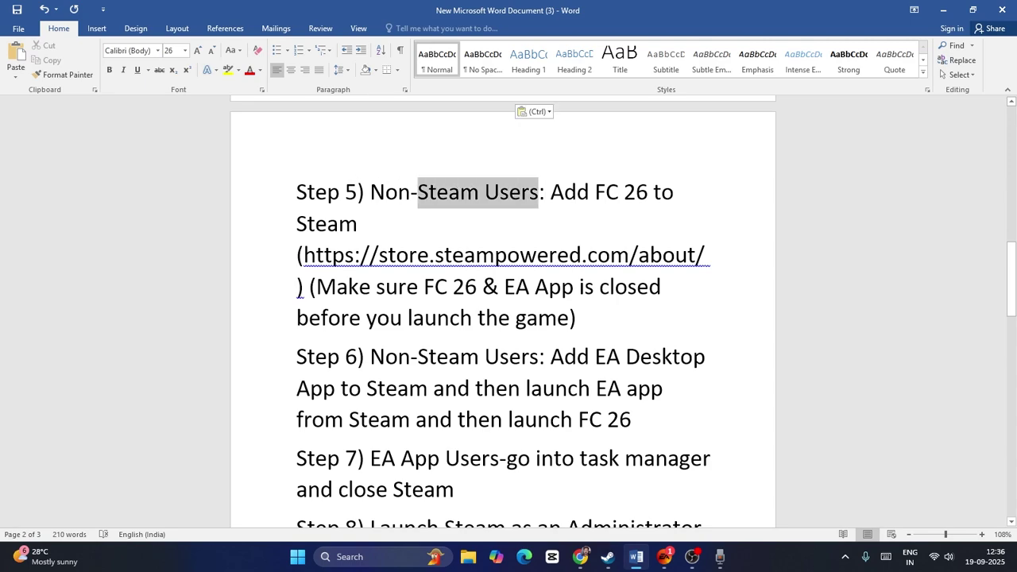
pyautogui.click(538, 224)
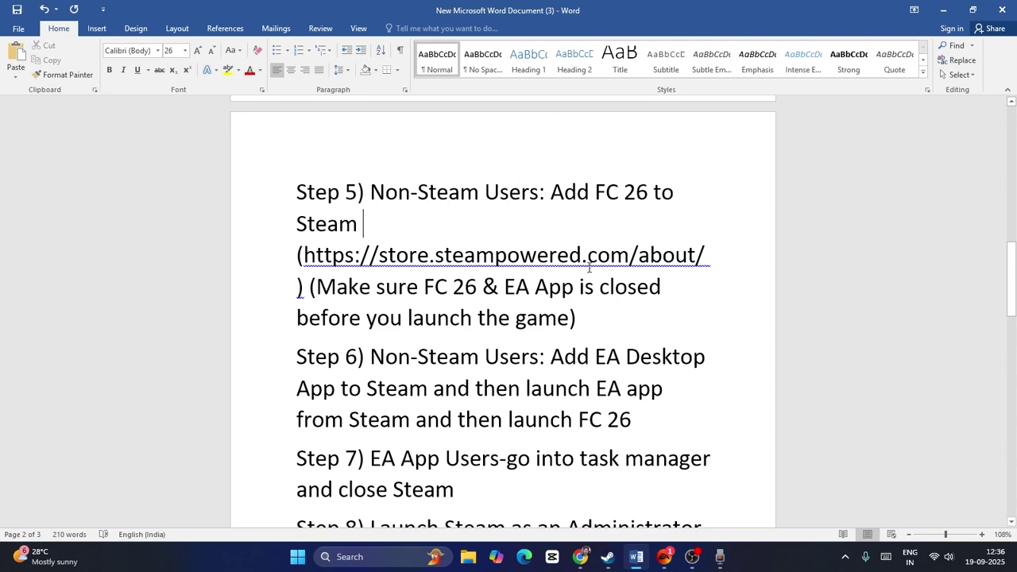
# Switch to Steam, search the store for "ea sports fc 26" and open the EA SPORTS FC 26 store page
pyautogui.click(607, 556)
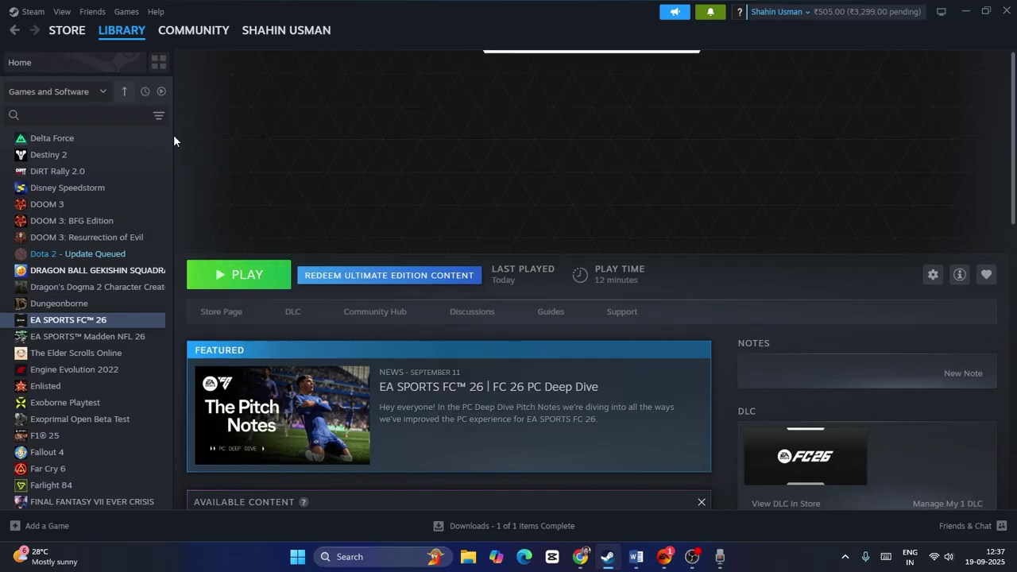
pyautogui.moveTo(126, 41)
pyautogui.moveTo(67, 32)
pyautogui.click(68, 51)
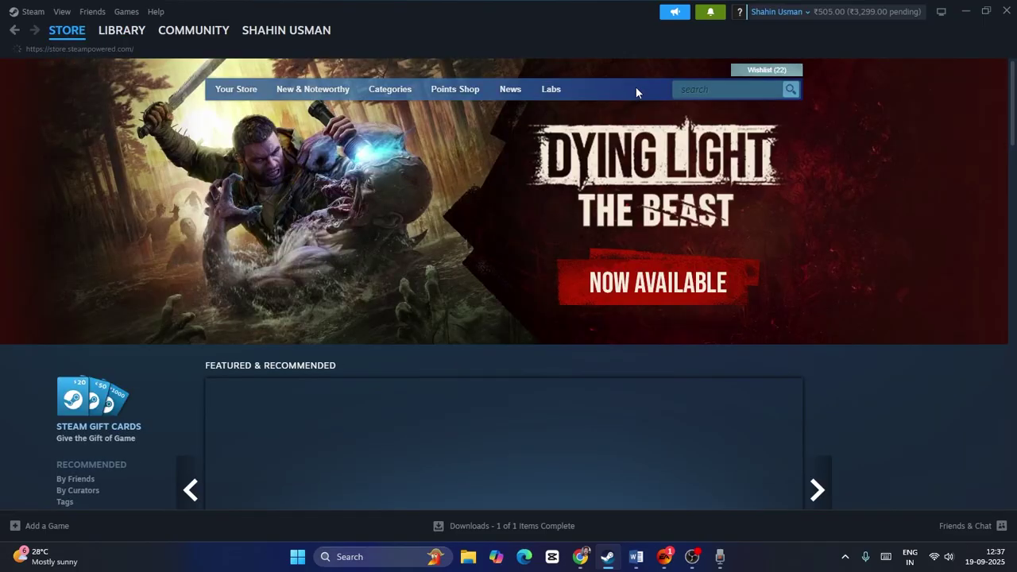
pyautogui.click(681, 88)
pyautogui.write('ea spo')
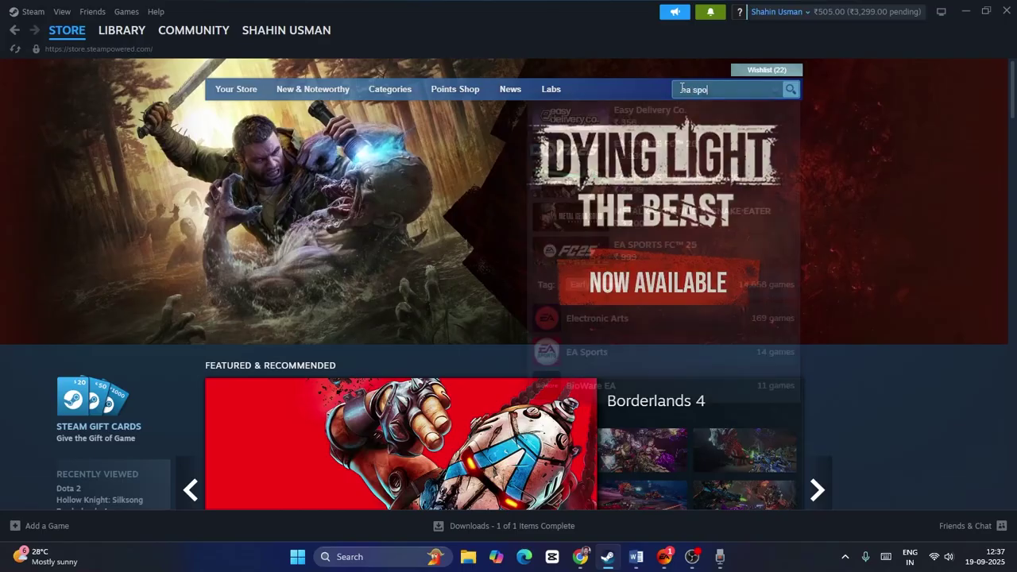
pyautogui.write('rts fc 26')
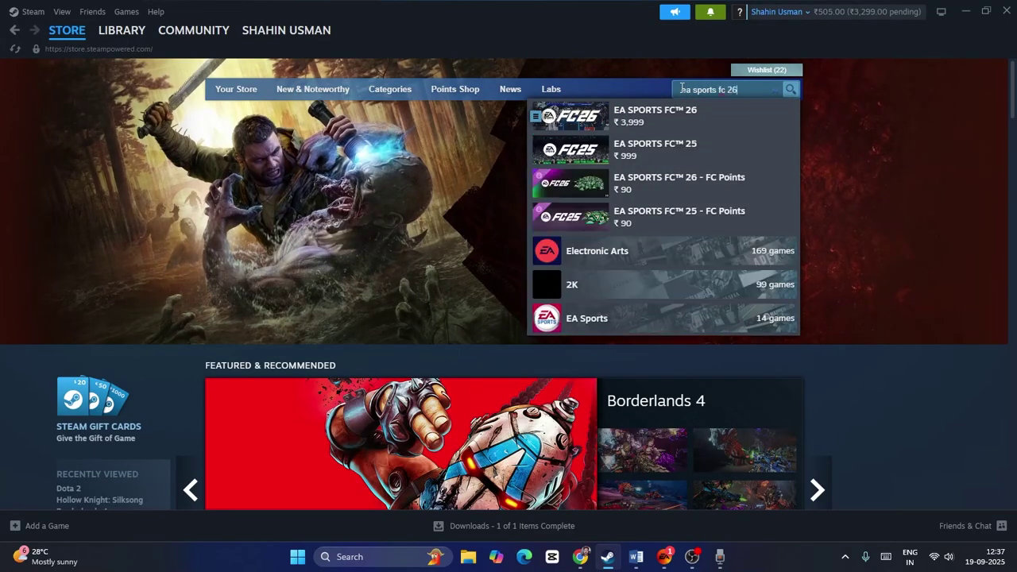
pyautogui.click(679, 119)
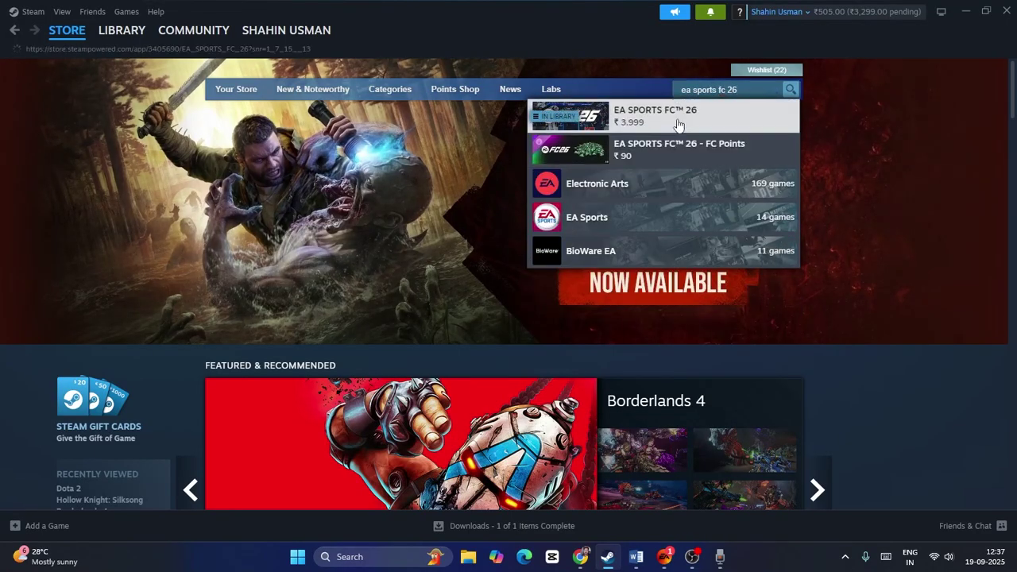
# Review the purchase options on the game's store page, then switch to the Word document and read Steps 5 and 6
pyautogui.scroll(-4, 443, 229)
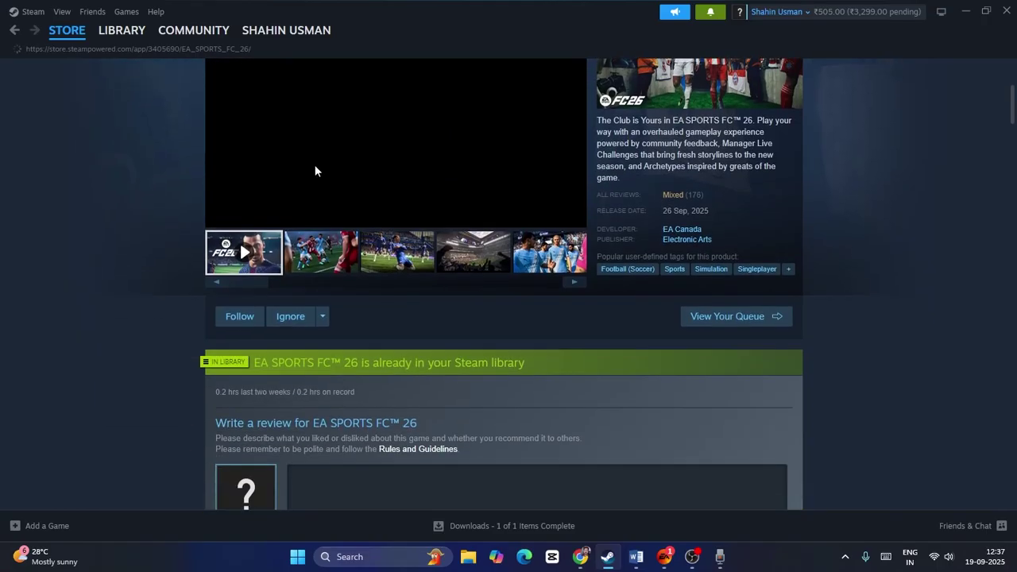
pyautogui.scroll(2, 427, 195)
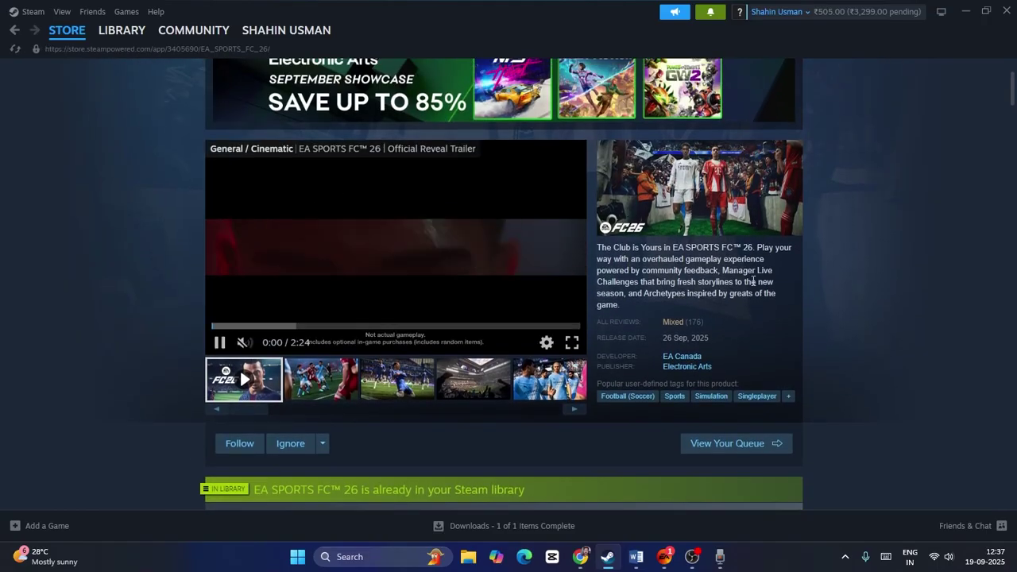
pyautogui.scroll(-10, 496, 230)
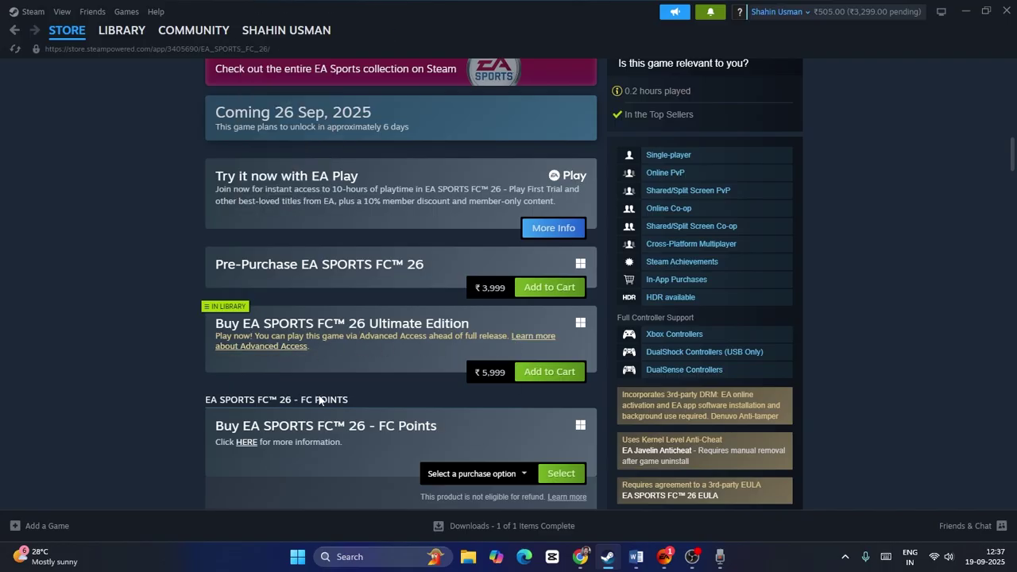
pyautogui.click(636, 556)
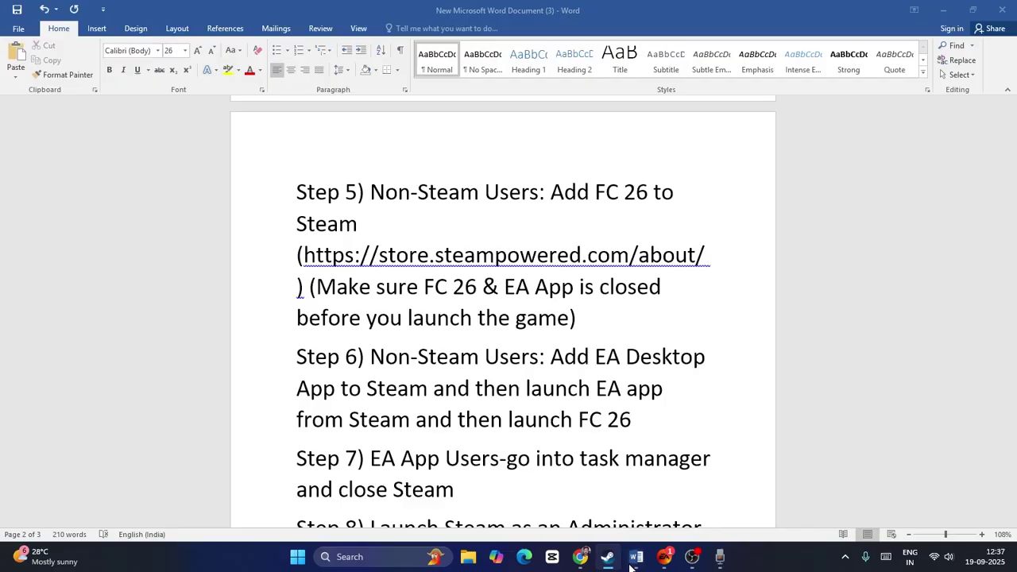
pyautogui.scroll(-2, 461, 220)
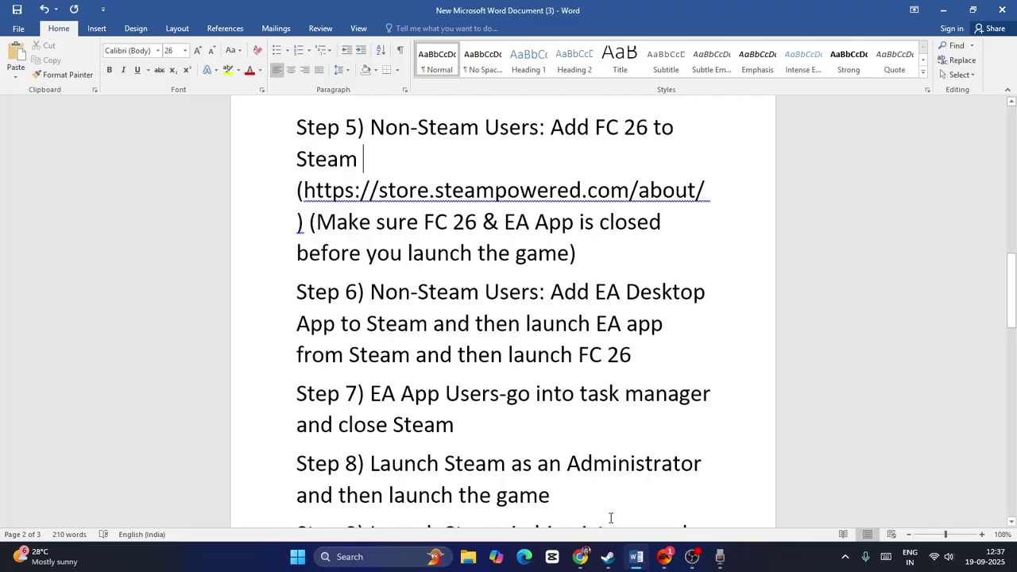
# Bring up EA SPORTS FC 26 in the Steam library, then switch to the EA app and close it
pyautogui.click(607, 556)
pyautogui.click(122, 31)
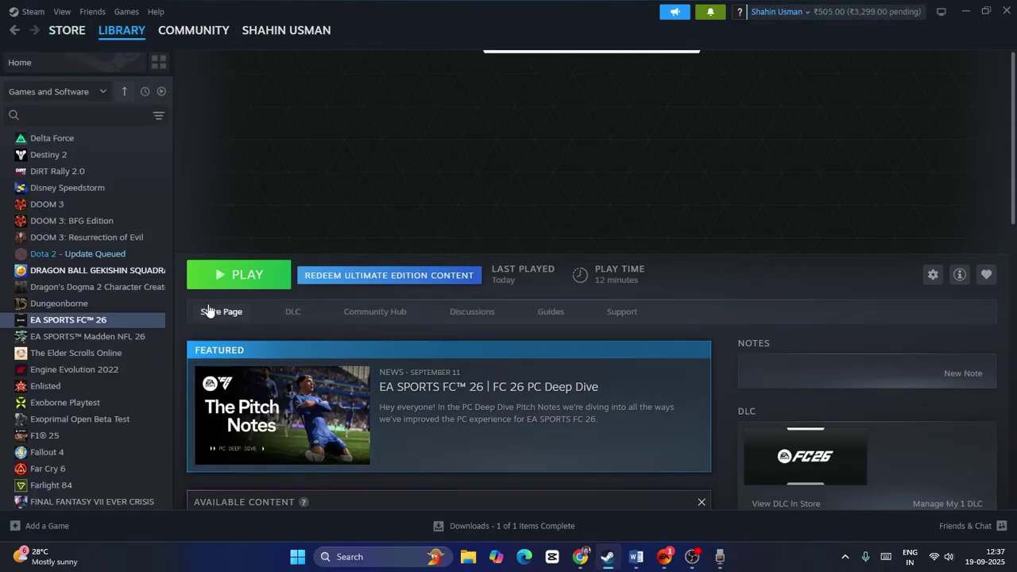
pyautogui.click(664, 556)
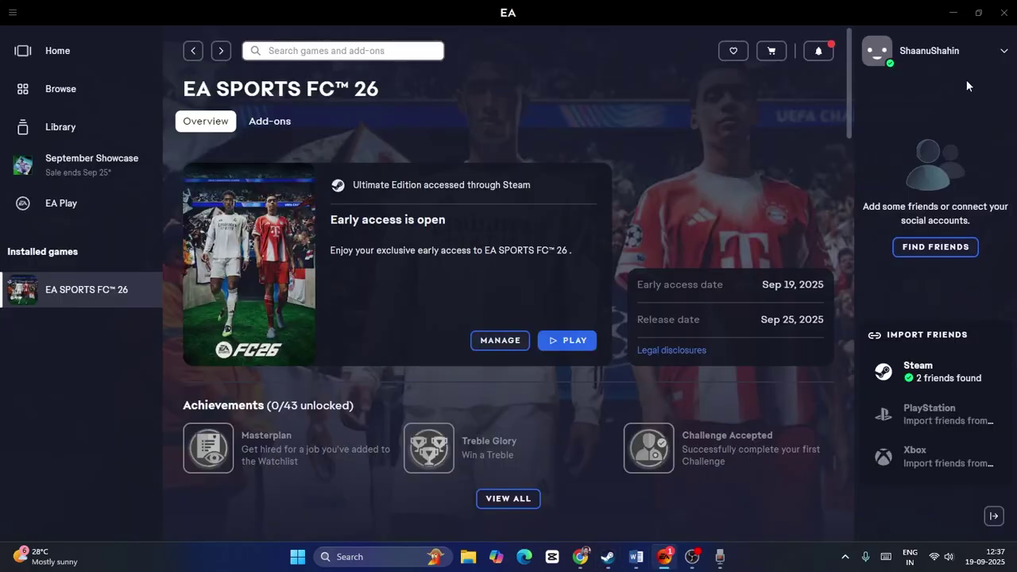
pyautogui.click(1002, 13)
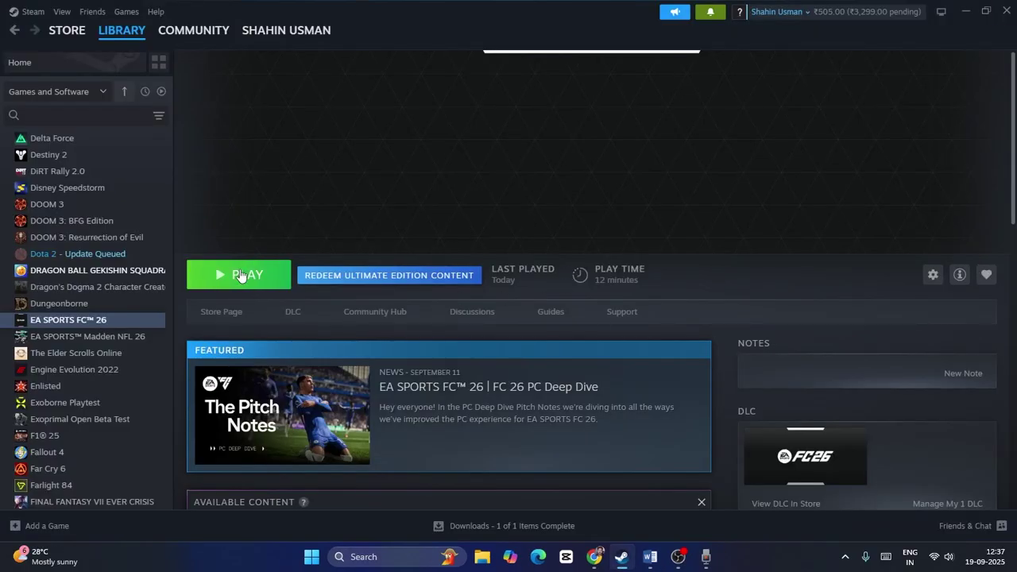
# Switch to the Word document and read Step 6 on adding the EA Desktop app to Steam for non-Steam users
pyautogui.click(650, 556)
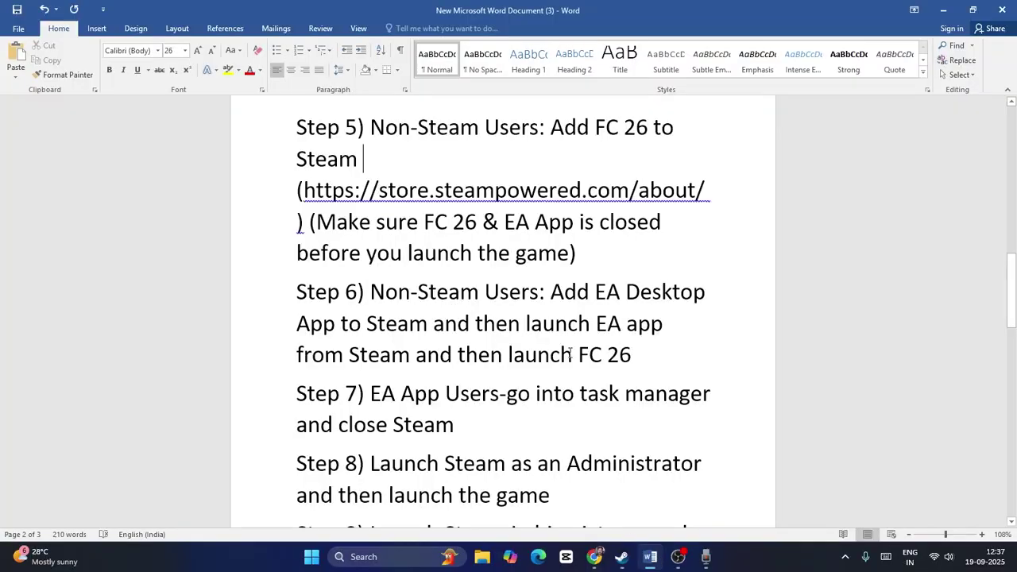
pyautogui.scroll(-3, 440, 221)
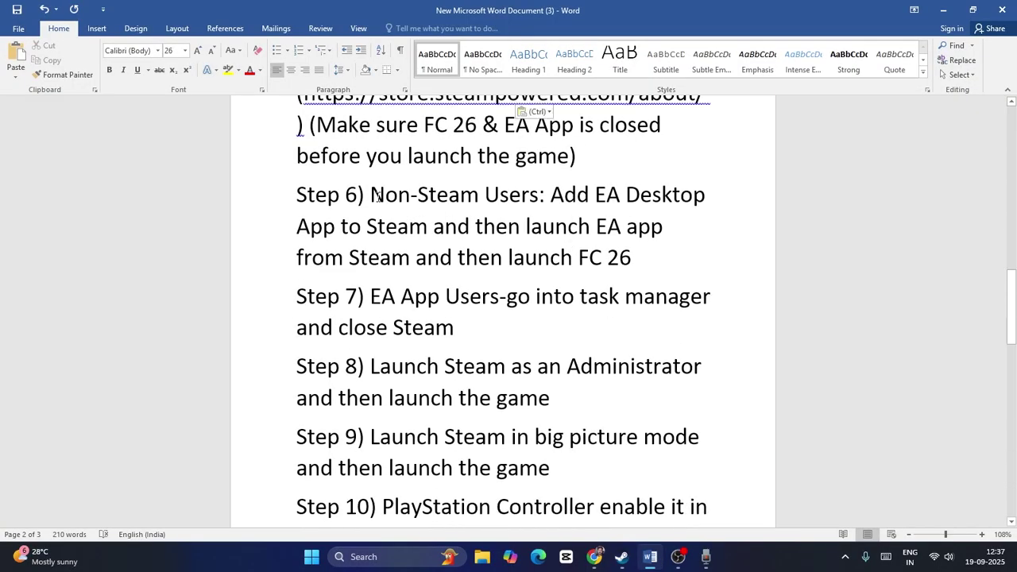
pyautogui.hotkey('ctrl', 'shift', 'Right')
pyautogui.hotkey('ctrl', 'shift', 'Right')
pyautogui.hotkey('ctrl', 'shift', 'Right')
pyautogui.click(711, 221)
# Switch to Steam, look through the library's game list and start adding a non-Steam game
pyautogui.click(621, 556)
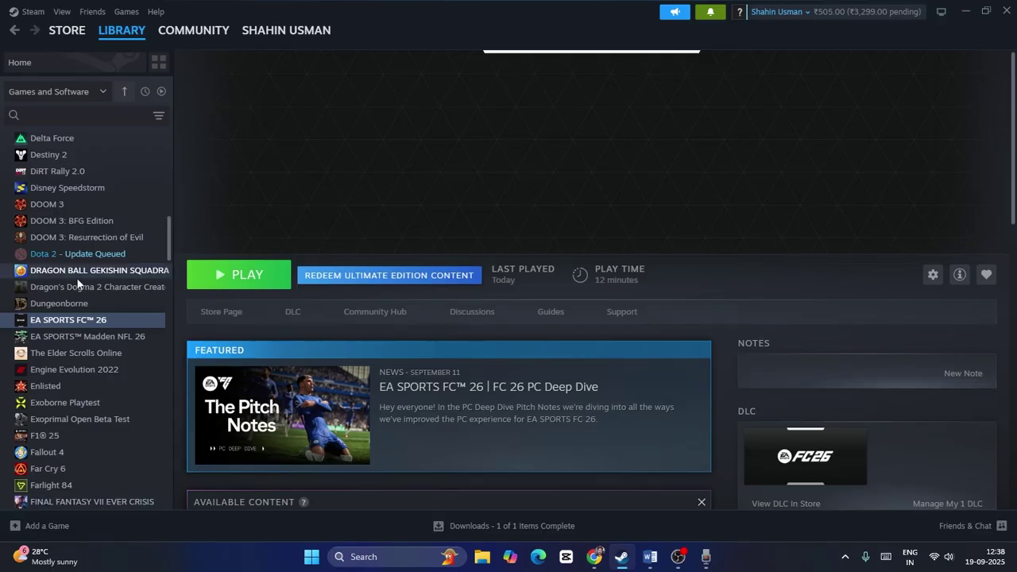
pyautogui.scroll(-5, 76, 278)
pyautogui.scroll(-7, 78, 271)
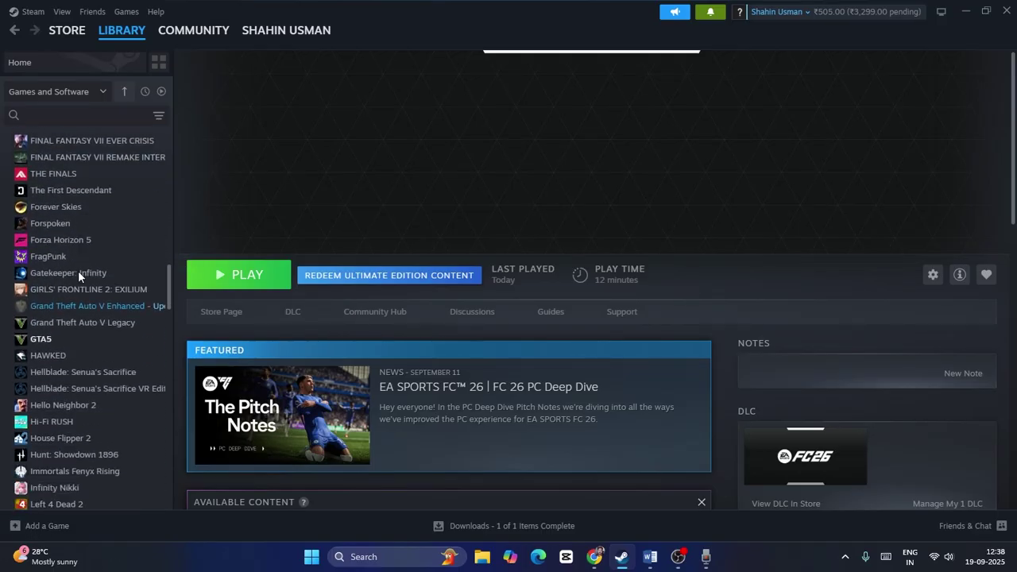
pyautogui.scroll(8, 78, 270)
pyautogui.scroll(7, 78, 271)
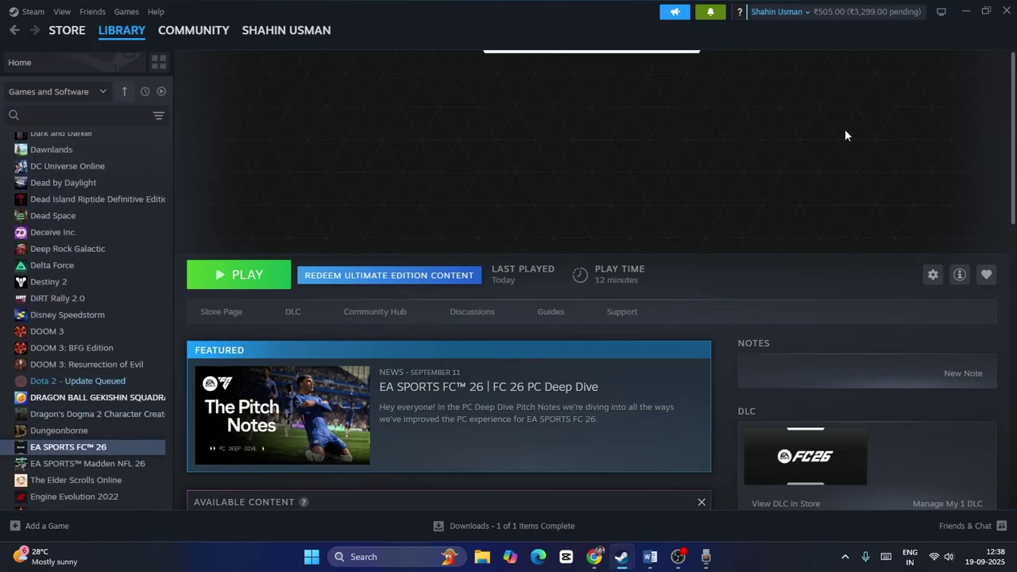
pyautogui.click(16, 526)
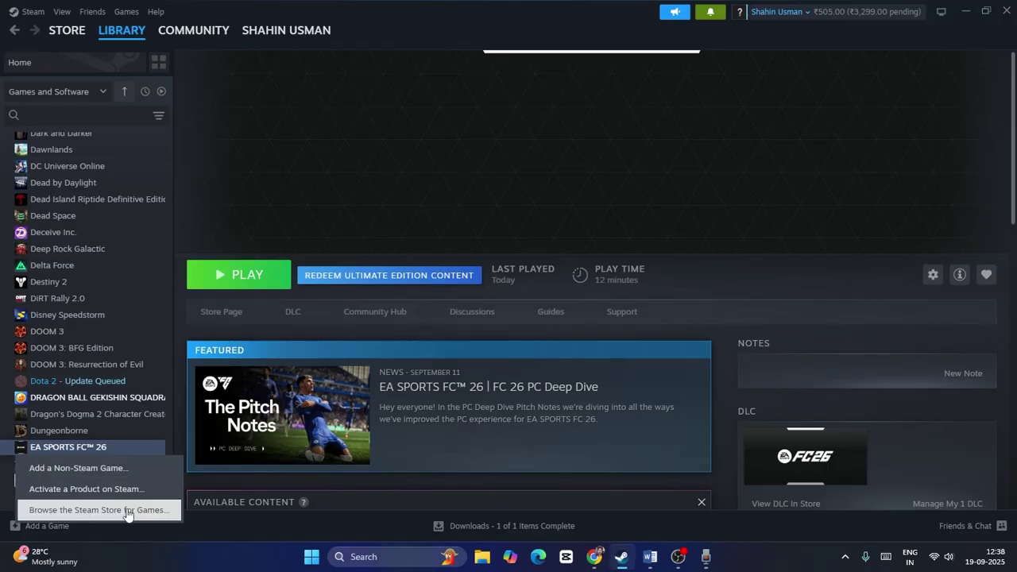
pyautogui.click(78, 468)
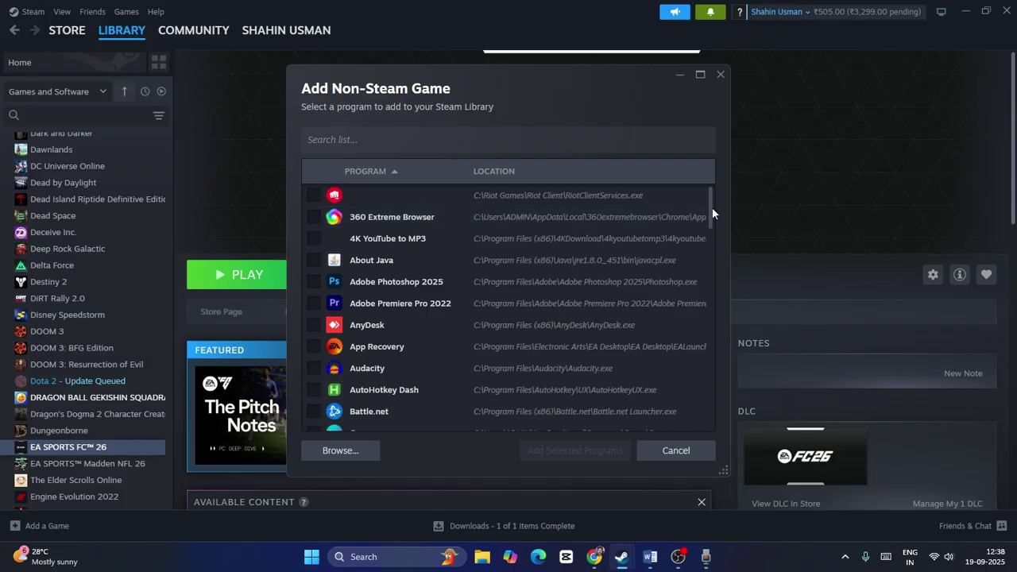
# Select App Recovery from the EA Desktop folder and add it to the Steam library as a non-Steam program
pyautogui.moveTo(712, 207); pyautogui.dragTo(728, 172)
pyautogui.click(374, 348)
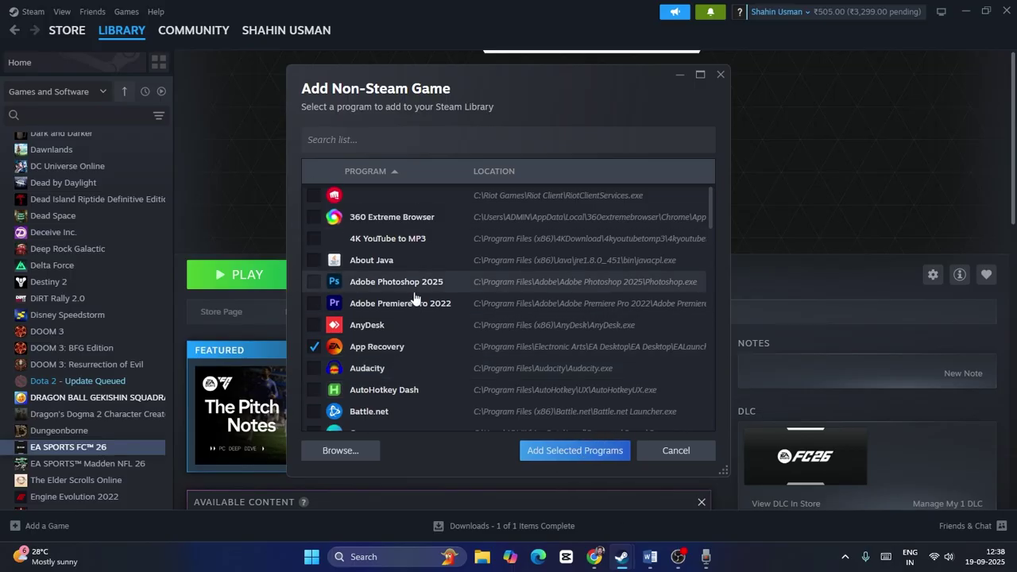
pyautogui.click(334, 451)
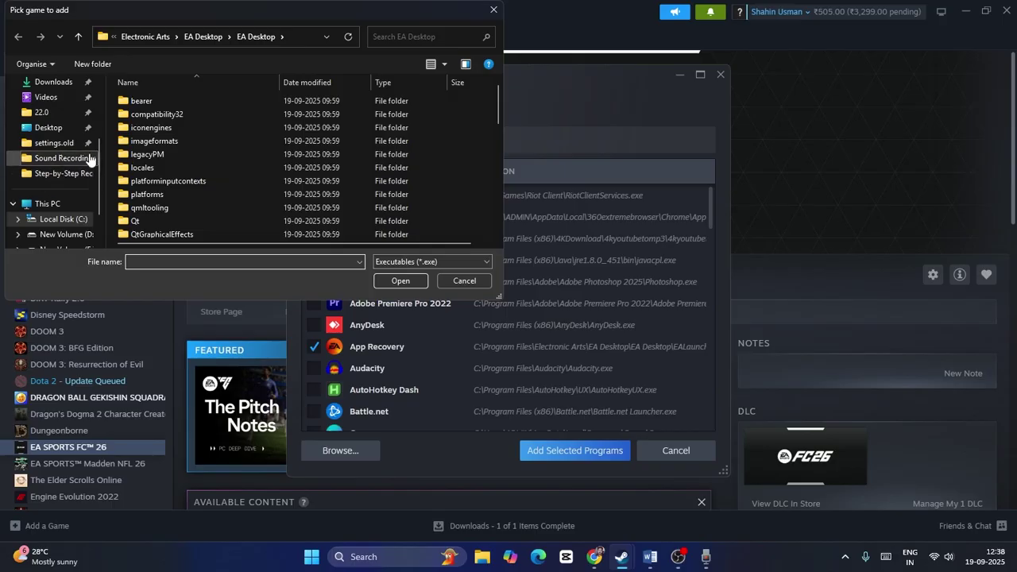
pyautogui.click(493, 11)
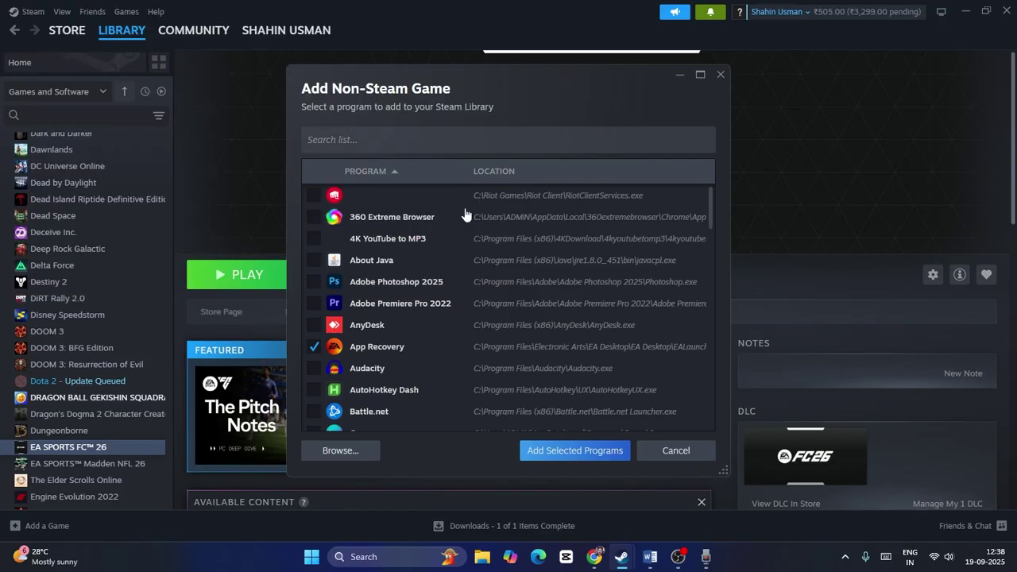
pyautogui.click(555, 450)
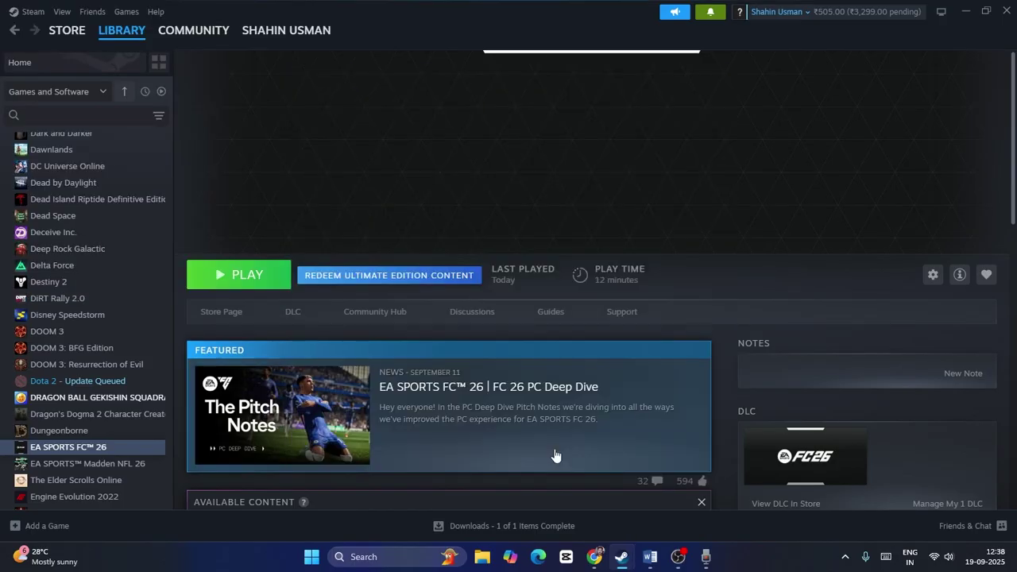
# Look for the added EA program in the Steam library list by searching for "ea", then clear the search
pyautogui.scroll(-5, 127, 281)
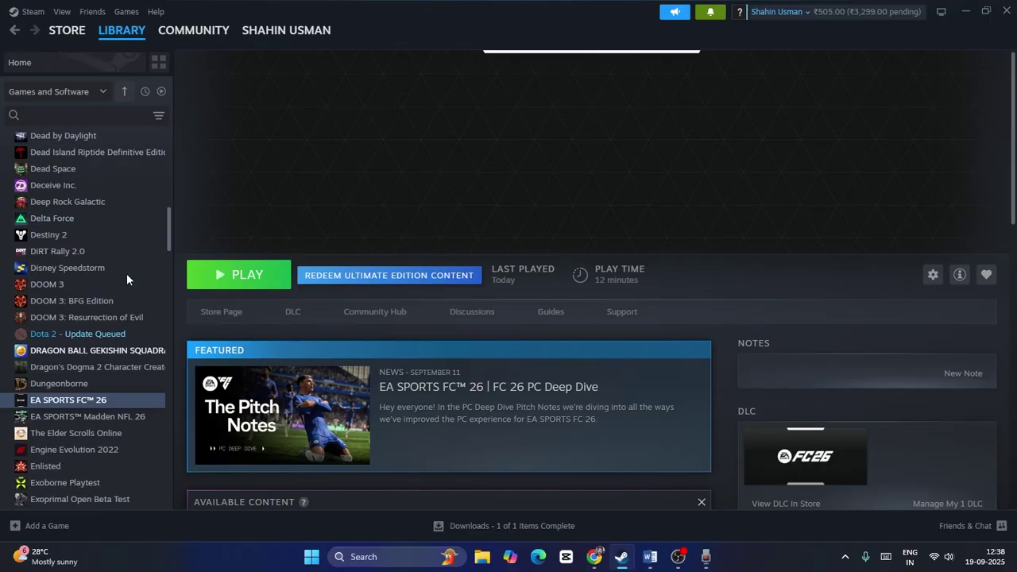
pyautogui.scroll(3, 126, 274)
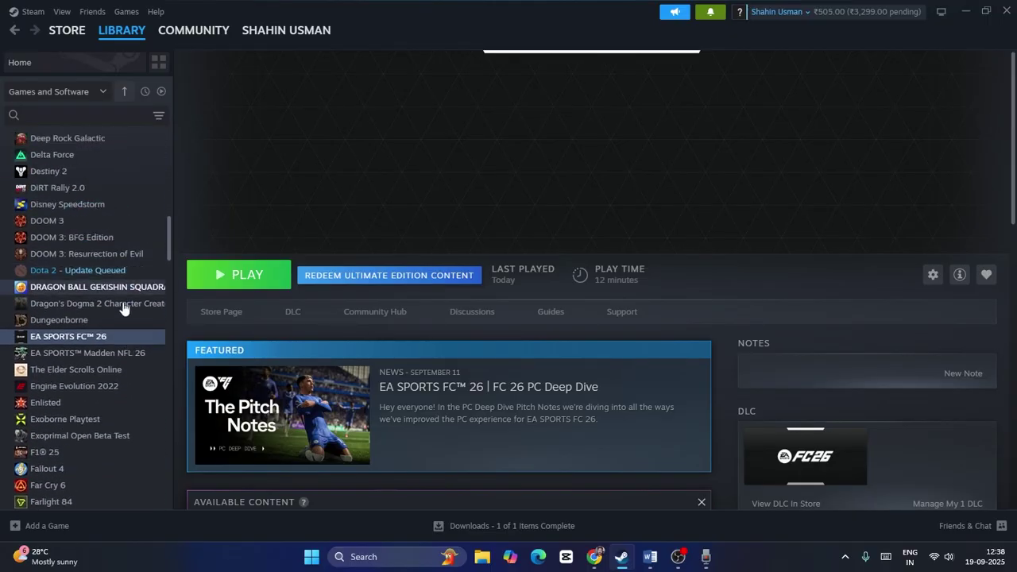
pyautogui.scroll(12, 126, 331)
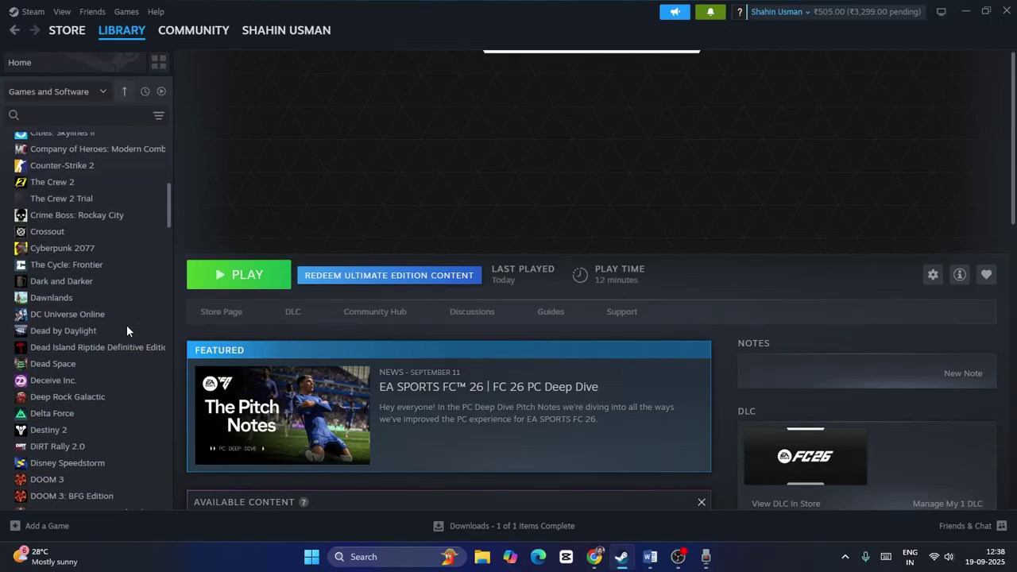
pyautogui.click(83, 116)
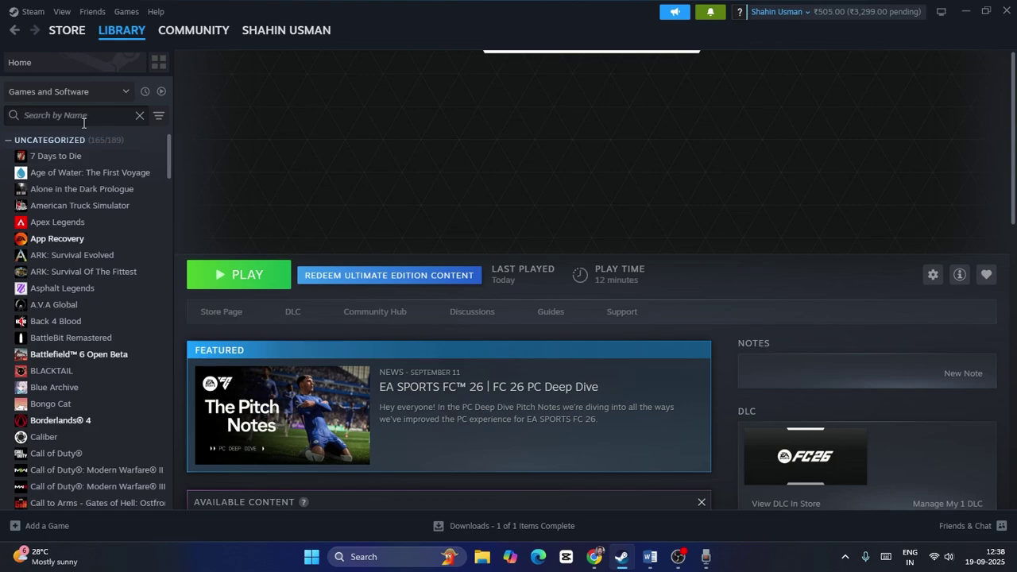
pyautogui.write('ea')
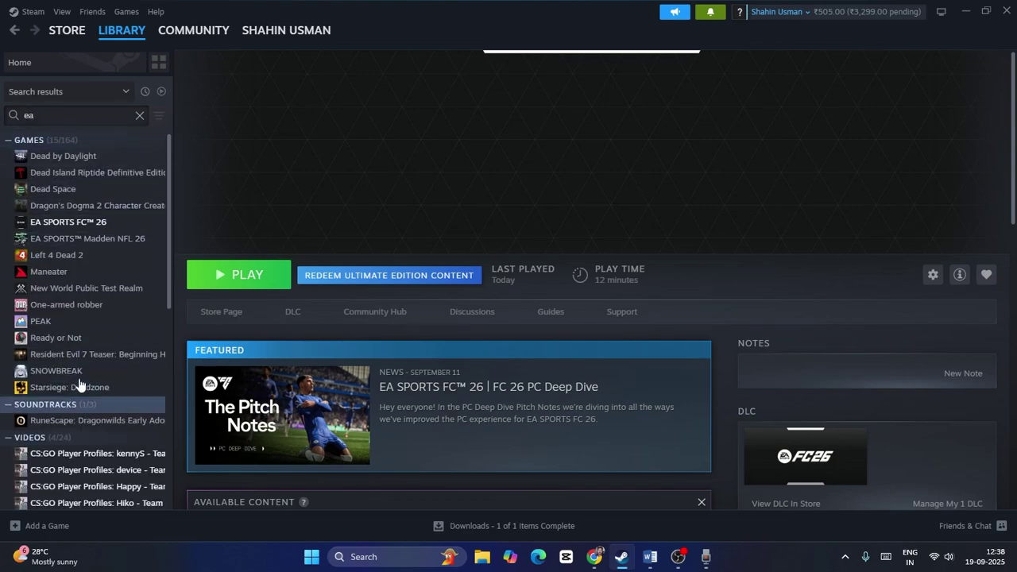
pyautogui.scroll(-7, 94, 219)
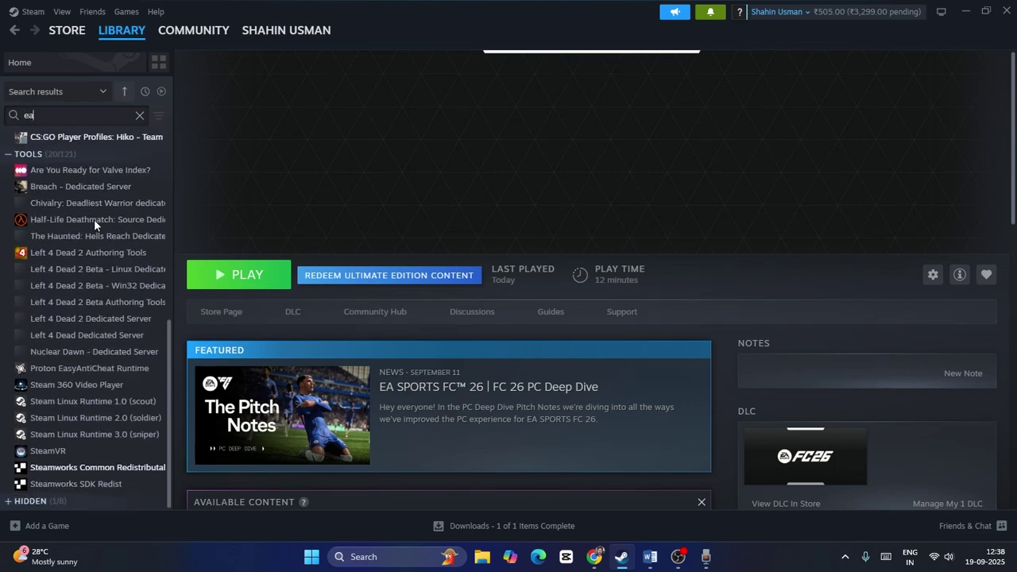
pyautogui.scroll(7, 98, 226)
pyautogui.click(139, 115)
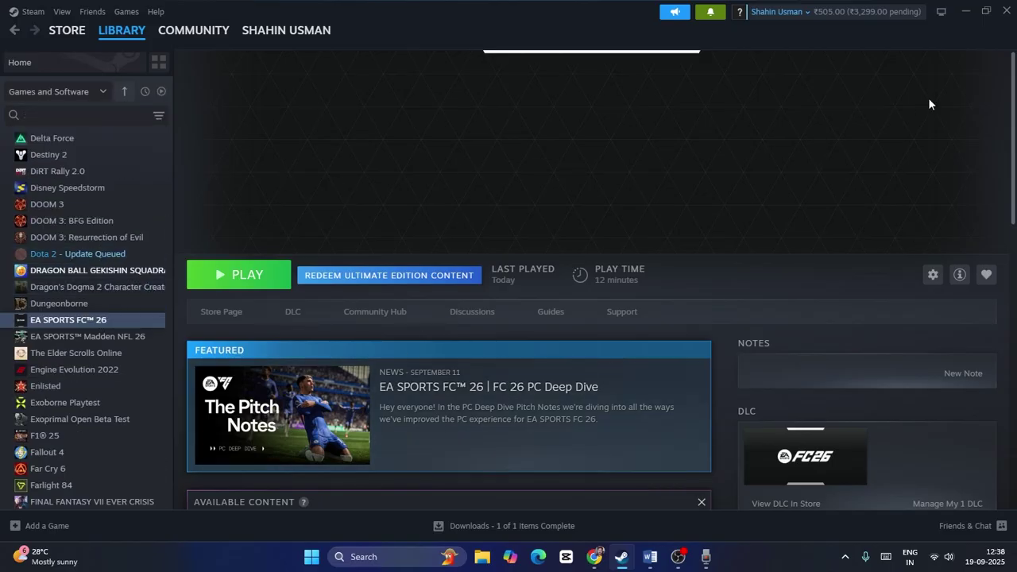
# Minimise Steam and Word to reach the desktop, and open the file location of the EA app shortcut
pyautogui.click(964, 11)
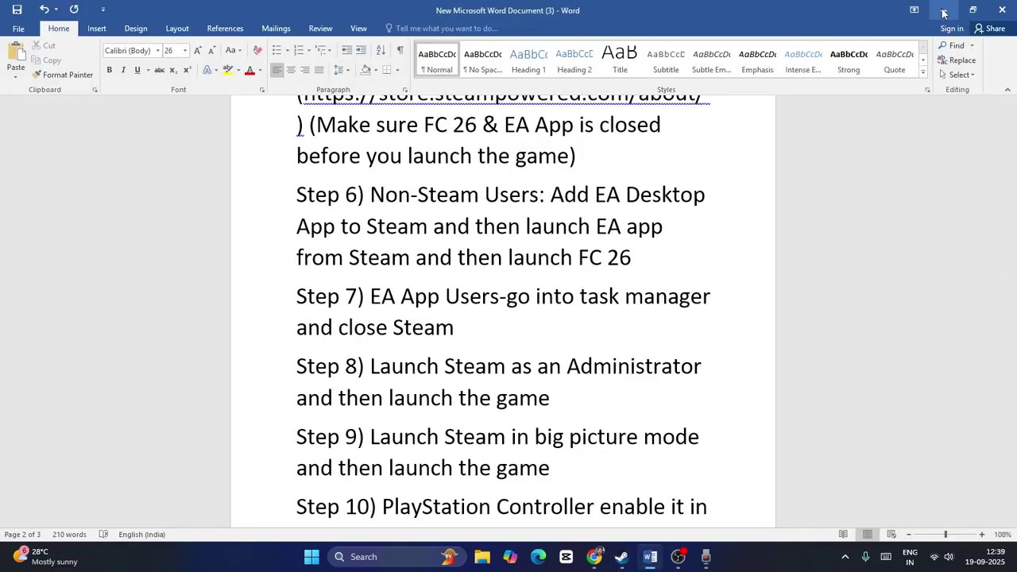
pyautogui.click(944, 10)
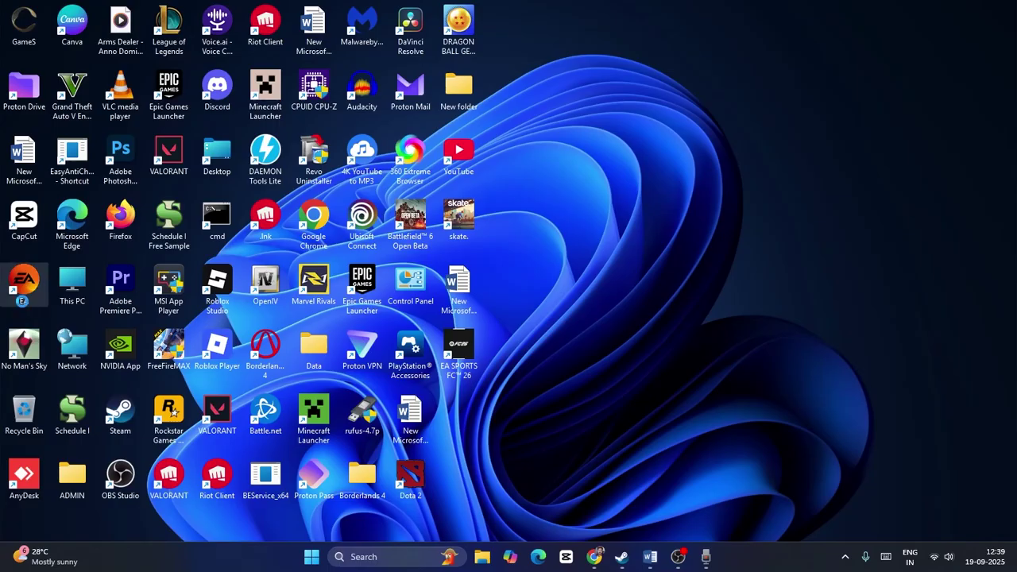
pyautogui.rightClick(24, 305)
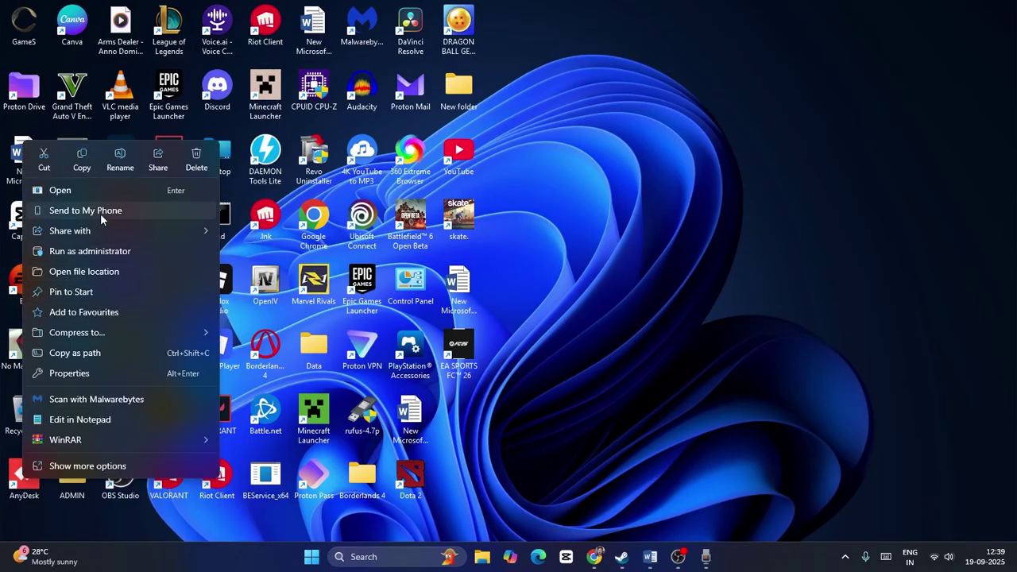
pyautogui.click(107, 273)
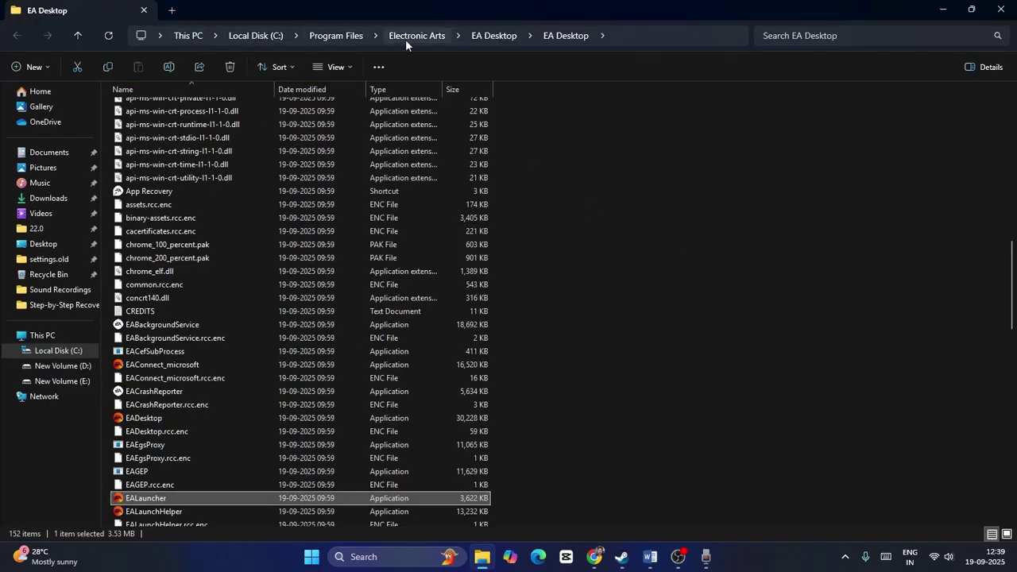
# Minimise the EA Desktop folder, switch to Steam and start browsing for a program to add as a non-Steam game
pyautogui.click(944, 18)
pyautogui.click(621, 556)
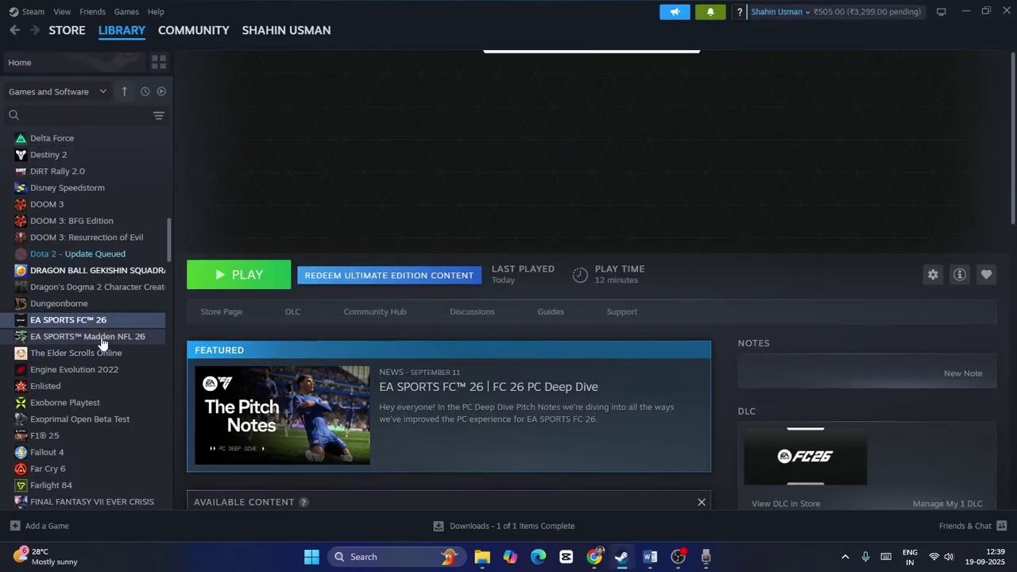
pyautogui.click(60, 526)
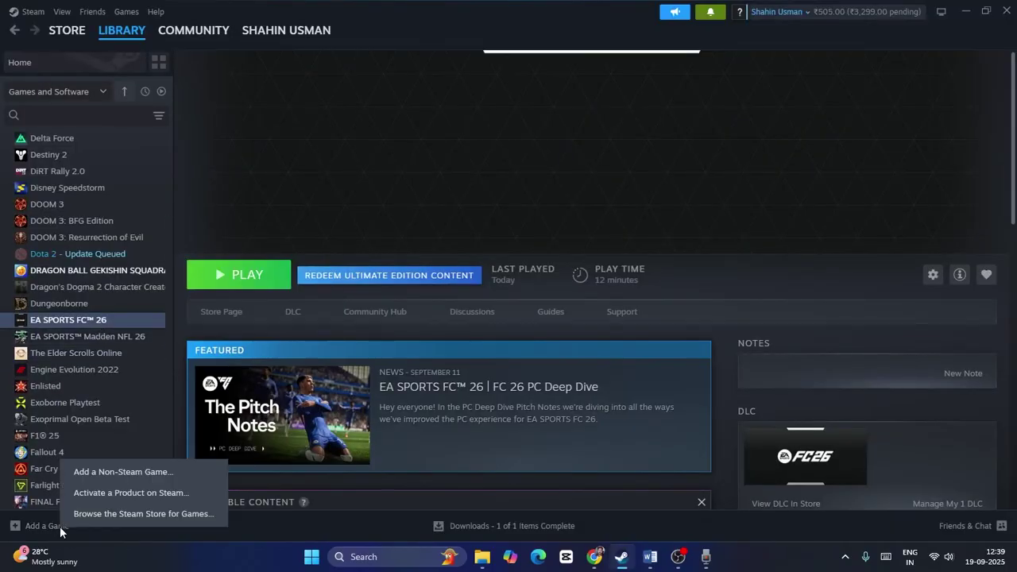
pyautogui.click(127, 473)
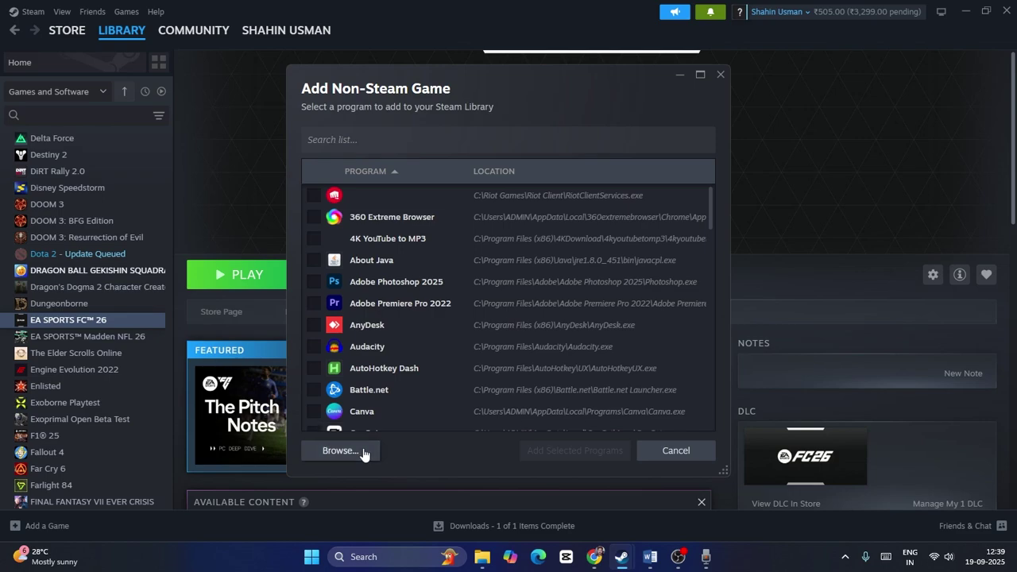
pyautogui.click(363, 451)
# Browse to the inner EA Desktop folder under C: > Program Files > Electronic Arts > EA Desktop, checking the path in File Explorer
pyautogui.click(47, 203)
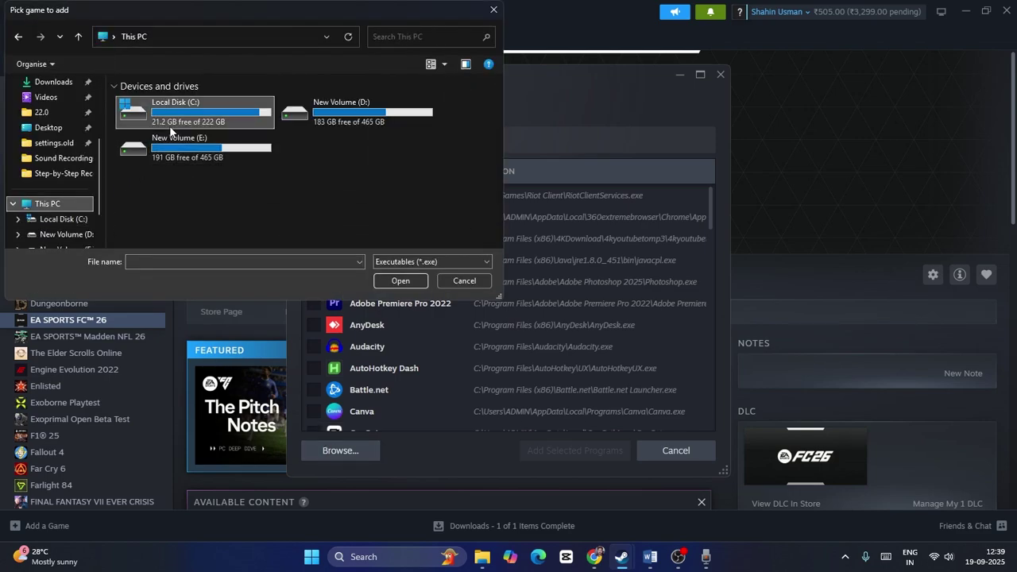
pyautogui.doubleClick(171, 120)
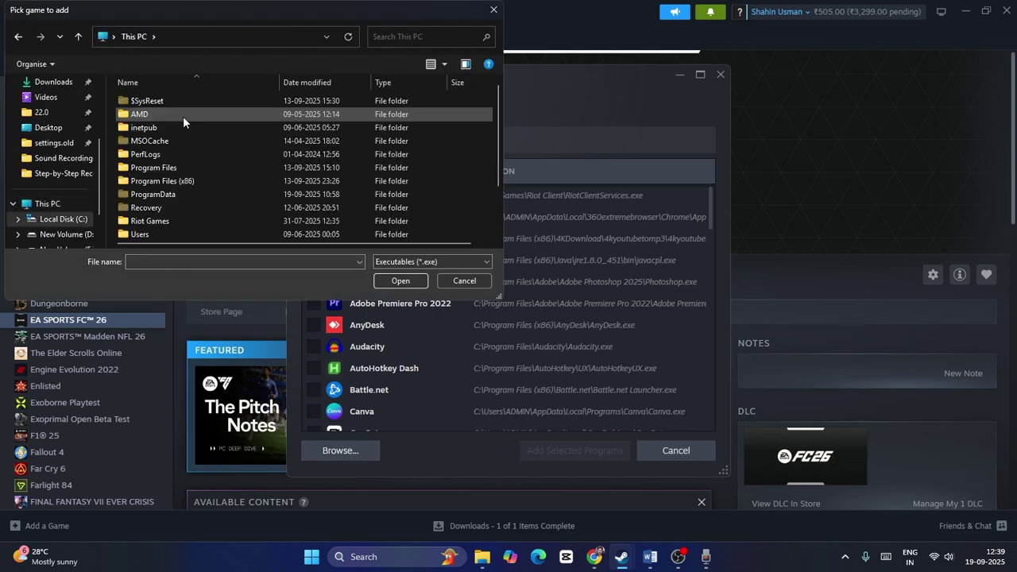
pyautogui.click(480, 560)
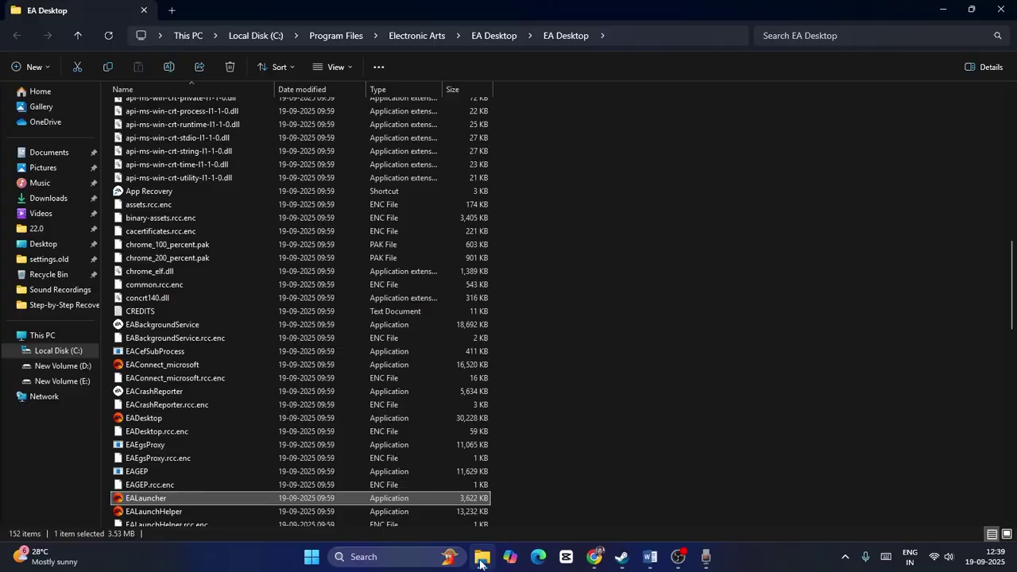
pyautogui.click(481, 560)
pyautogui.doubleClick(170, 166)
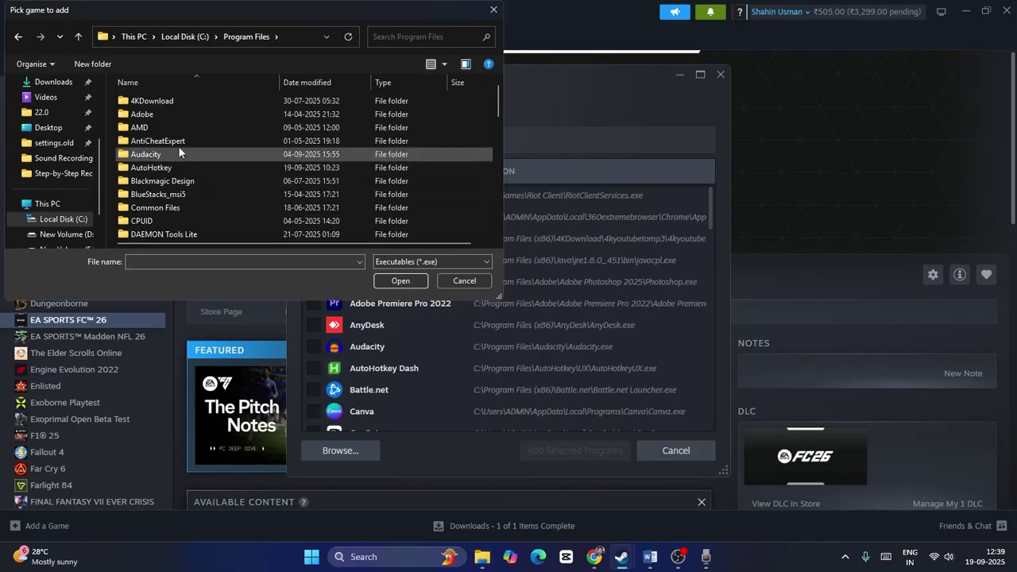
pyautogui.scroll(-3, 178, 144)
pyautogui.doubleClick(177, 177)
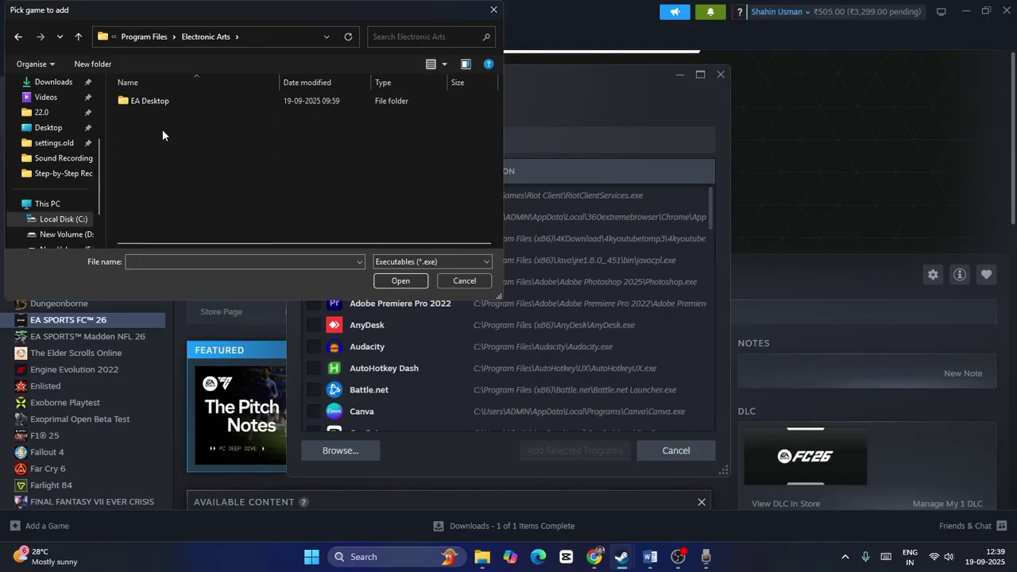
pyautogui.doubleClick(151, 102)
pyautogui.doubleClick(158, 103)
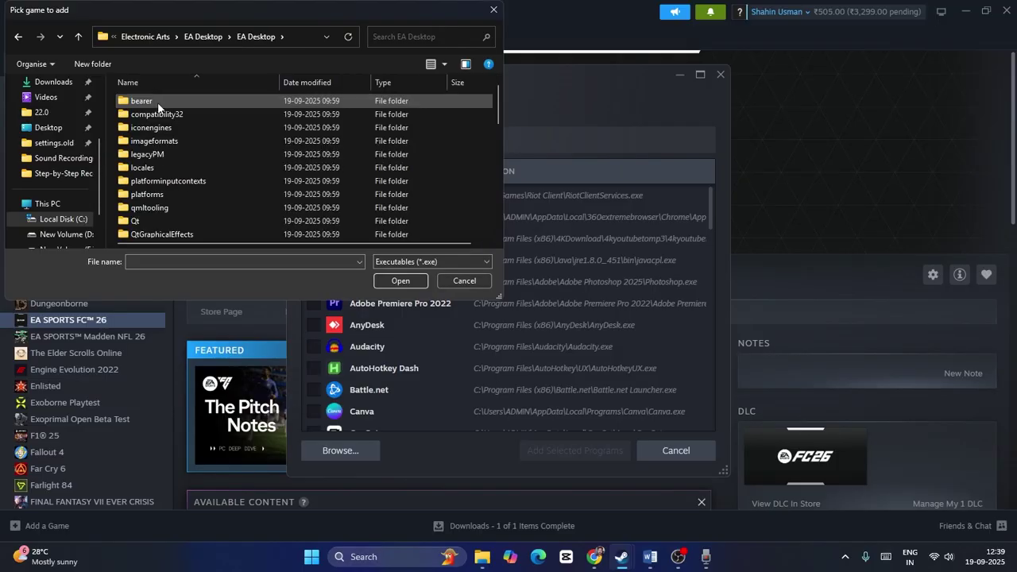
# Select EALauncher, add it to the Steam library as a non-Steam program and open its library page
pyautogui.scroll(-8, 176, 147)
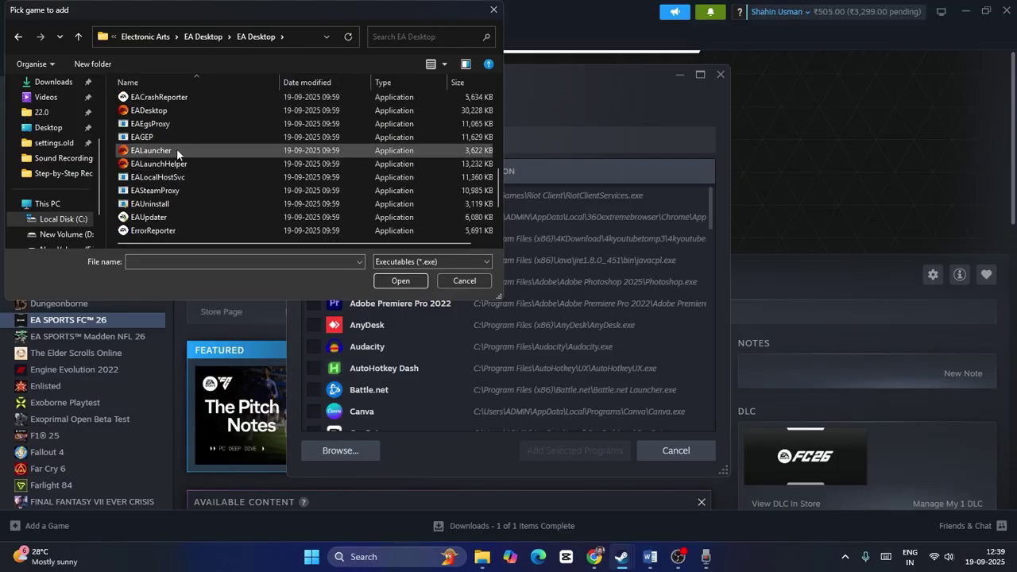
pyautogui.click(176, 150)
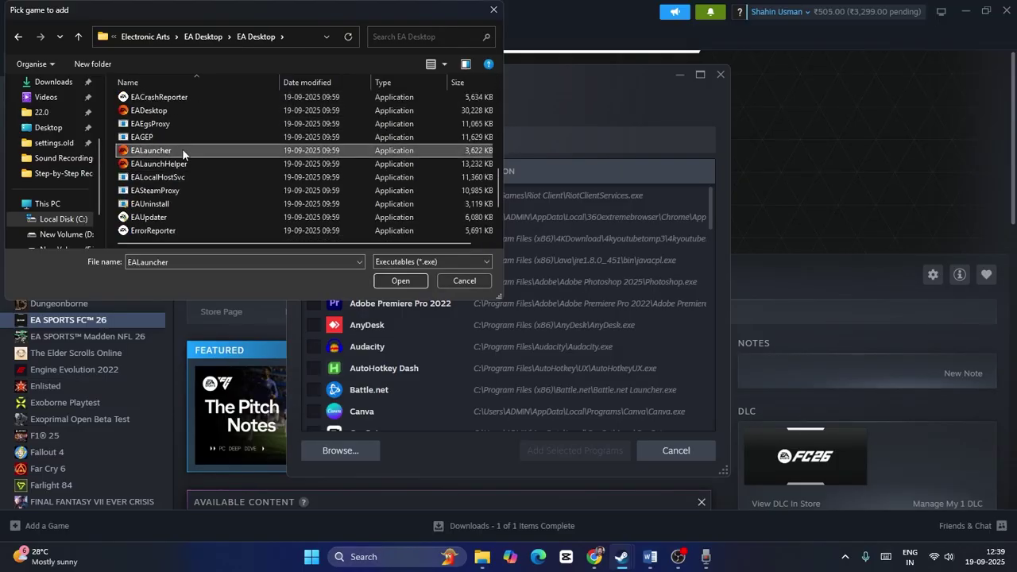
pyautogui.click(397, 281)
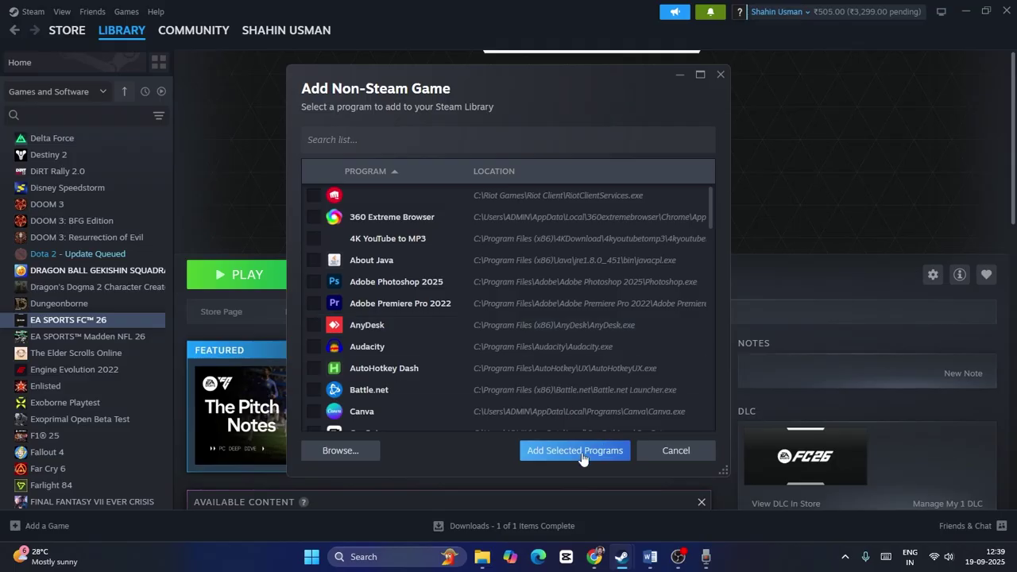
pyautogui.click(582, 450)
pyautogui.click(51, 356)
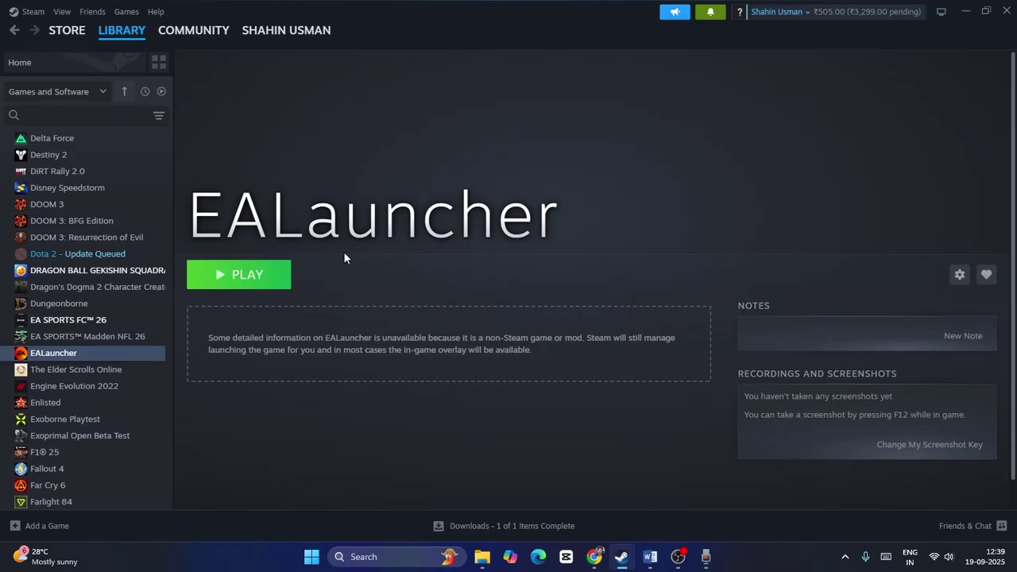
# Open the EA SPORTS FC 26 library page, read Step 7 of the Word guide and minimise Word
pyautogui.click(103, 321)
pyautogui.click(649, 557)
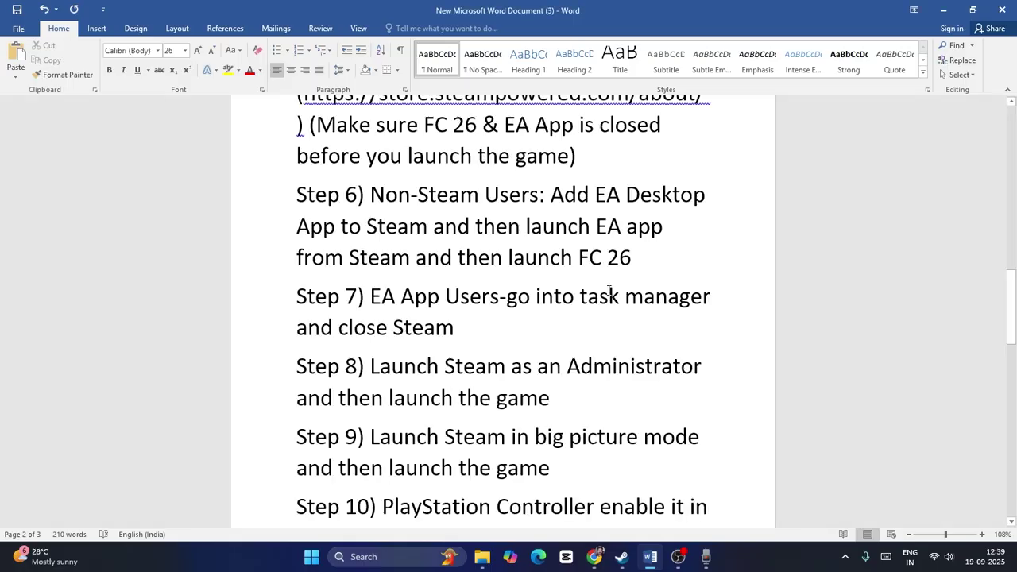
pyautogui.scroll(-3, 580, 208)
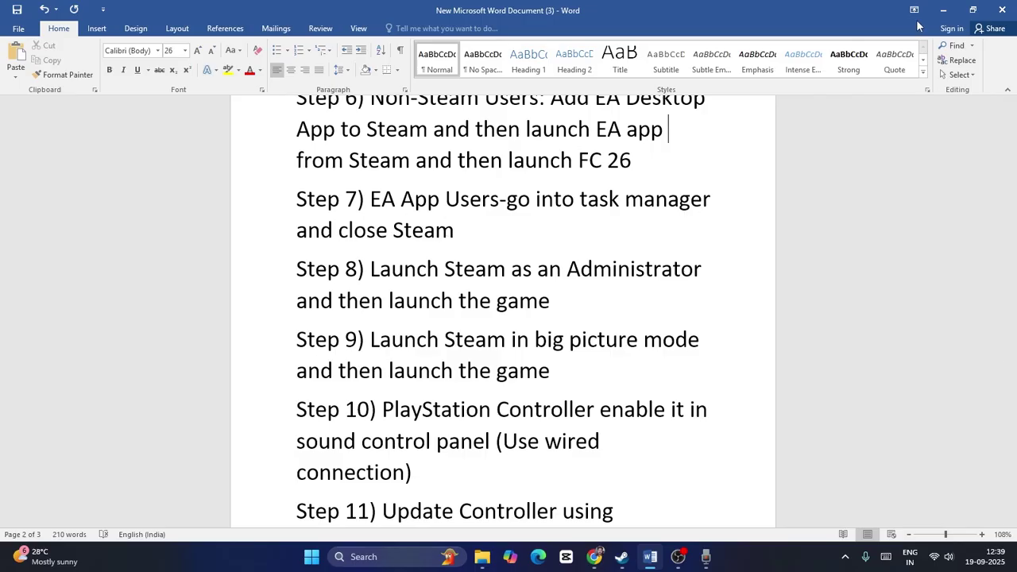
pyautogui.click(942, 10)
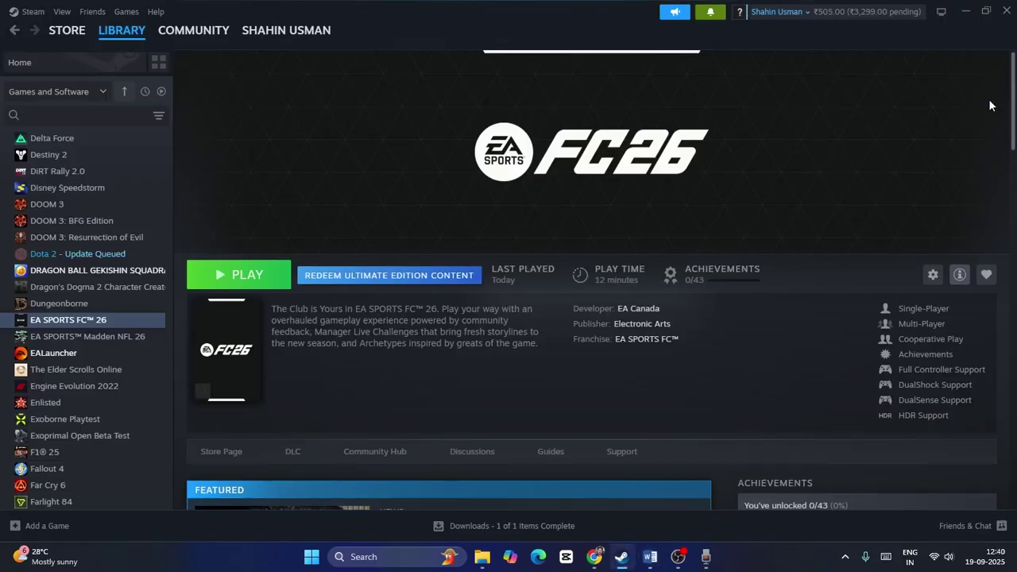
# Open the EA app from the desktop, minimise it and close the Steam window
pyautogui.click(965, 11)
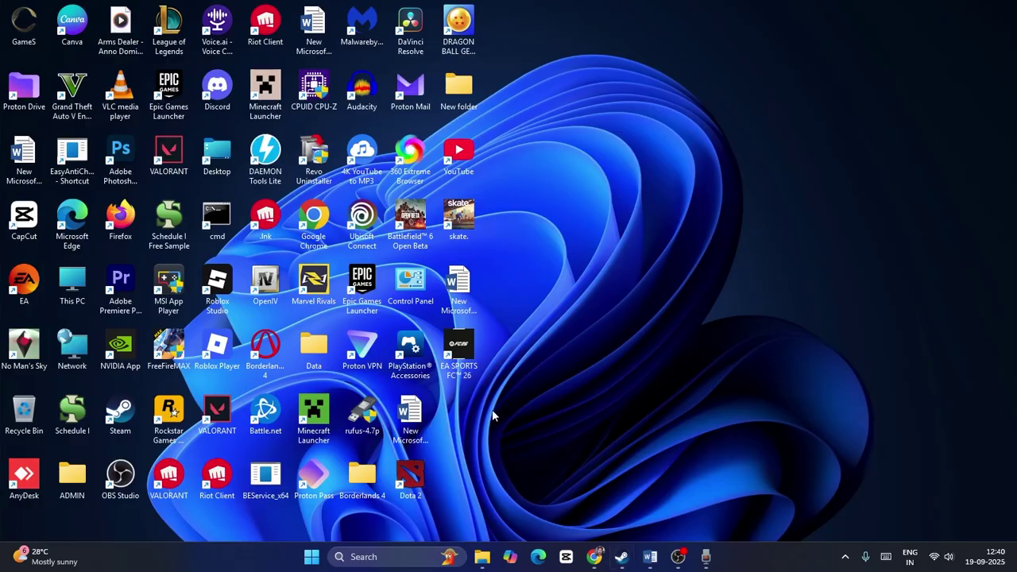
pyautogui.doubleClick(24, 284)
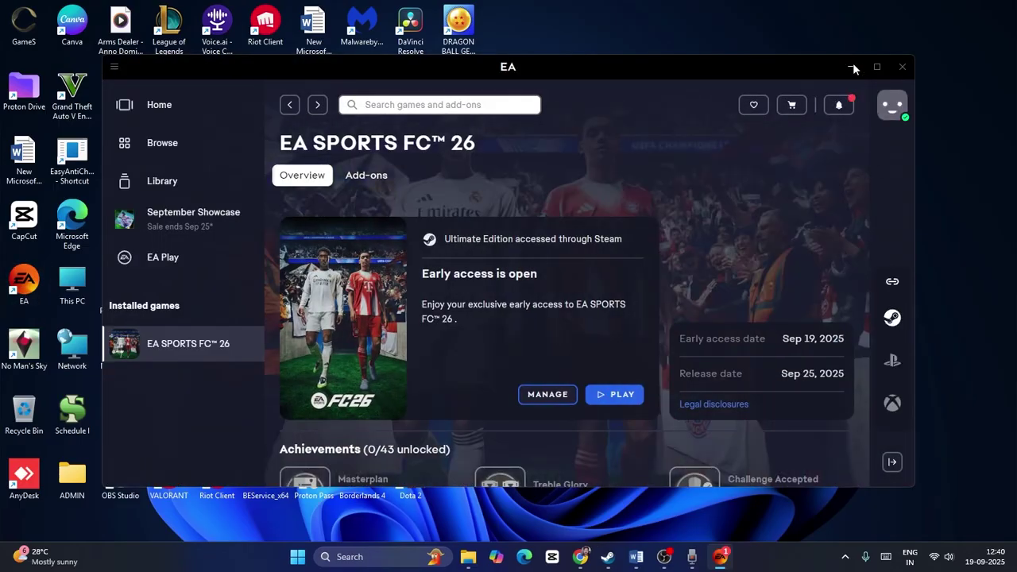
pyautogui.click(852, 65)
pyautogui.click(607, 556)
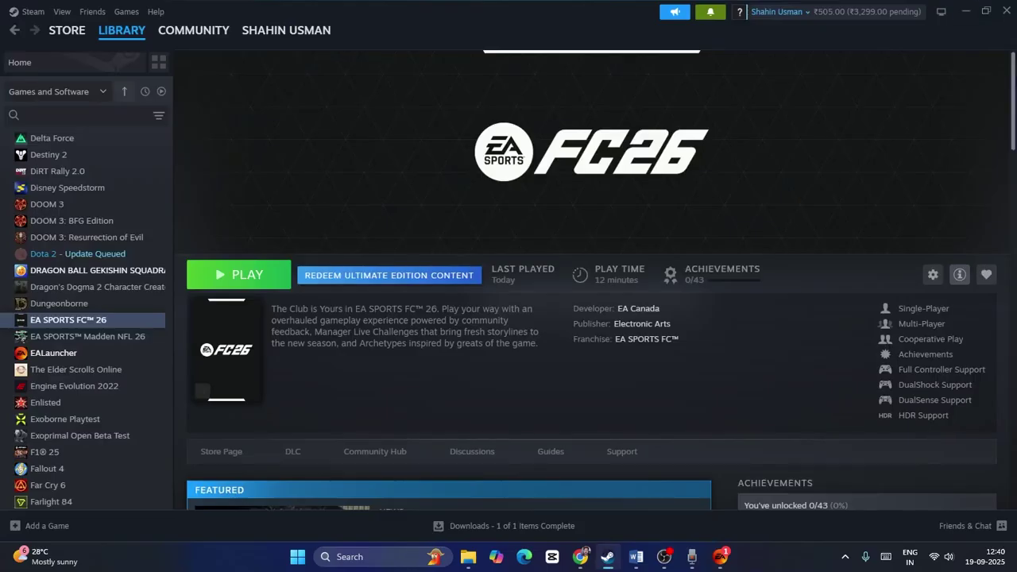
pyautogui.click(1006, 10)
# Search Windows for "task manager", open Task Manager and maximise its window
pyautogui.click(381, 557)
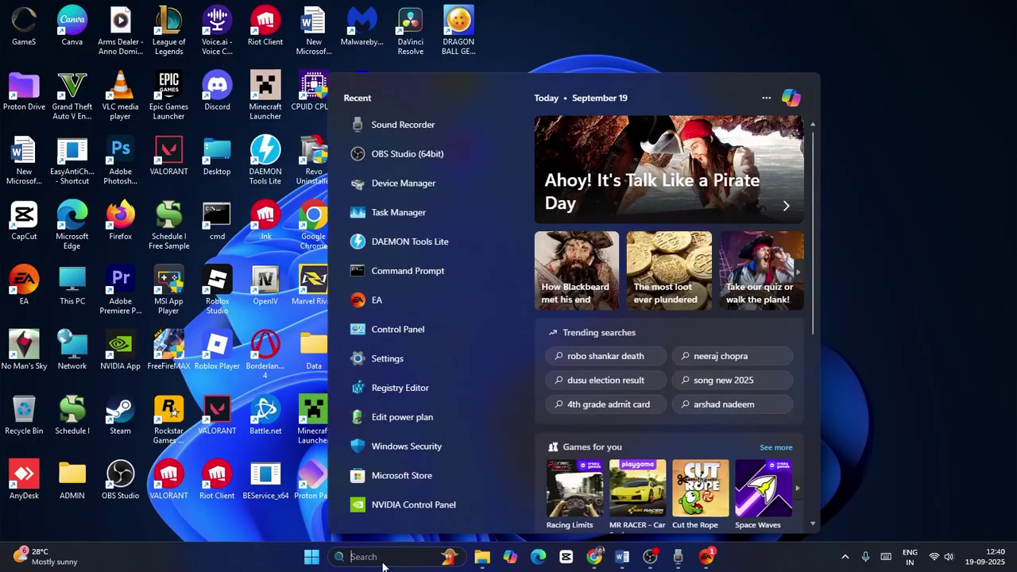
pyautogui.write('task ma')
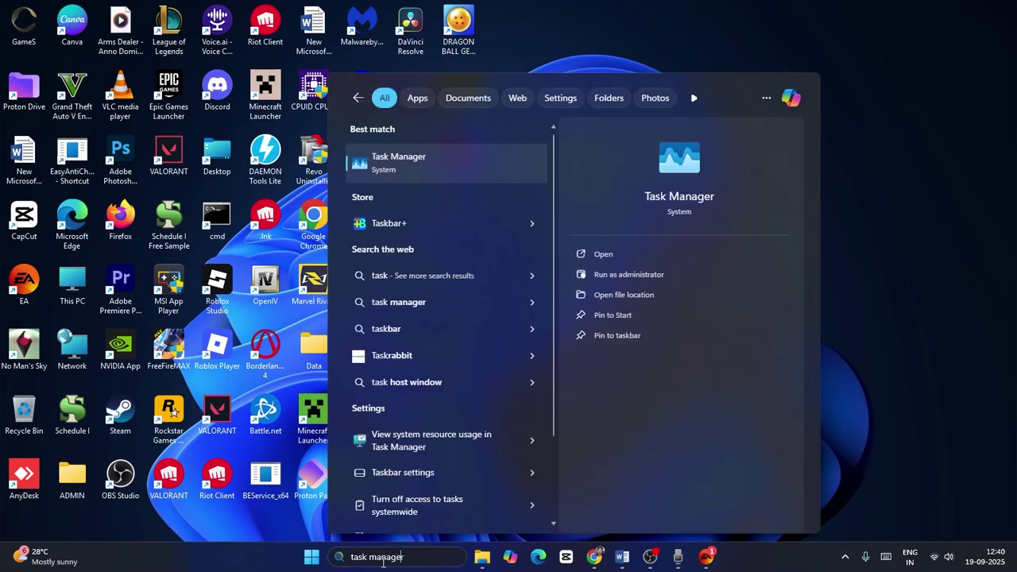
pyautogui.write('nager')
pyautogui.click(457, 171)
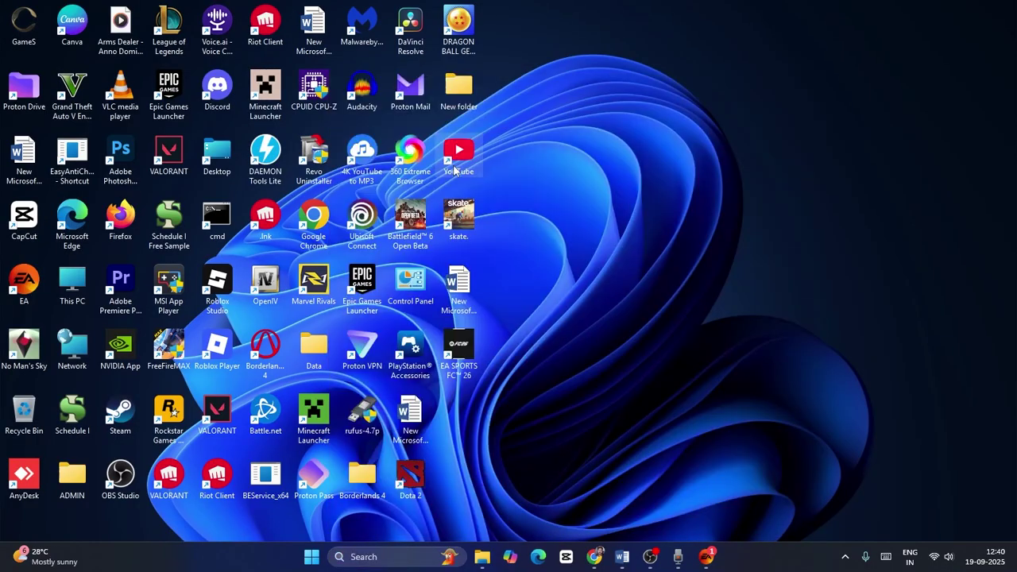
pyautogui.doubleClick(321, 12)
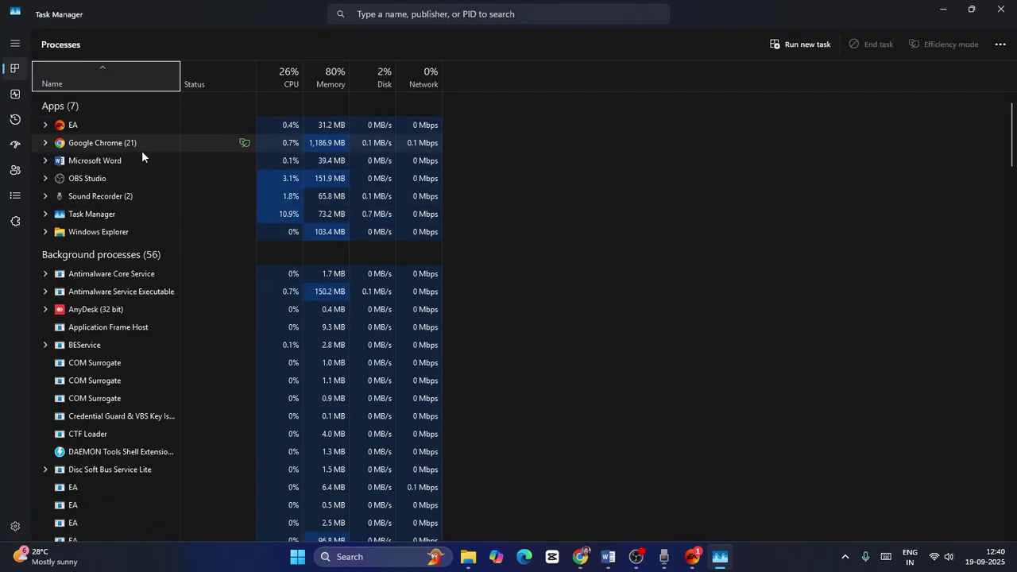
# Look through the running processes for Steam, dismiss the process options and close Task Manager
pyautogui.scroll(-5, 156, 342)
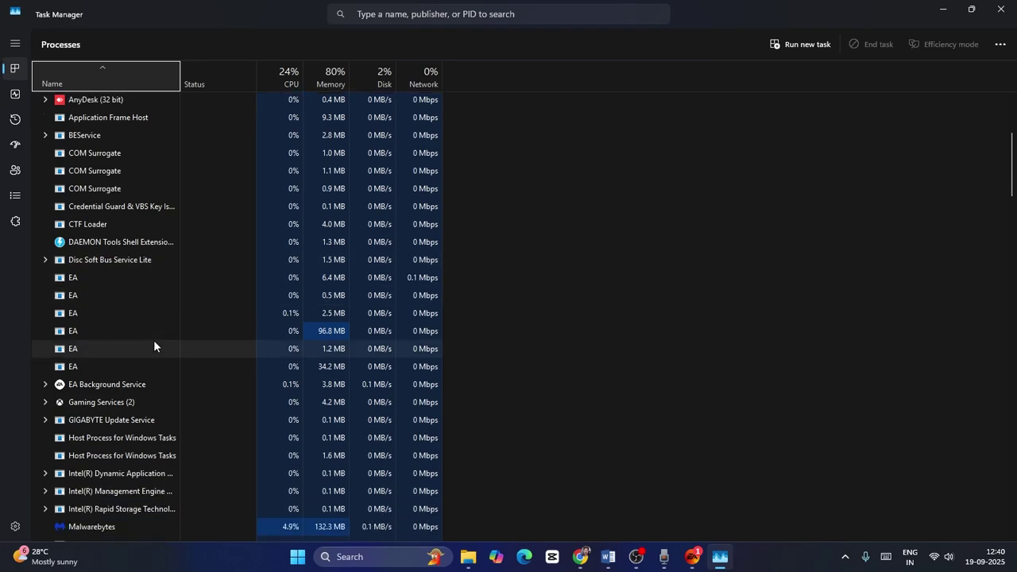
pyautogui.scroll(5, 154, 340)
pyautogui.rightClick(65, 310)
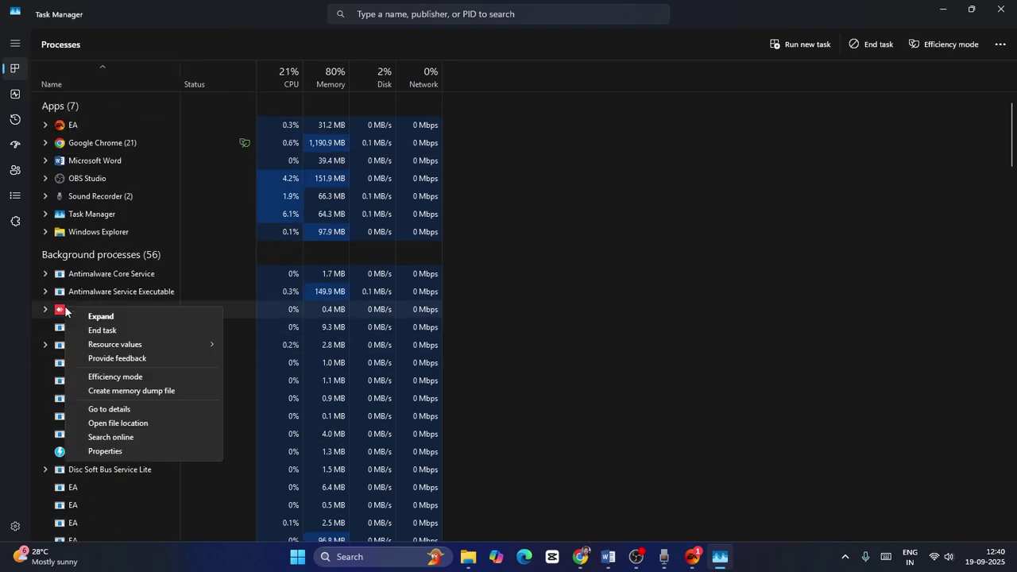
pyautogui.click(761, 334)
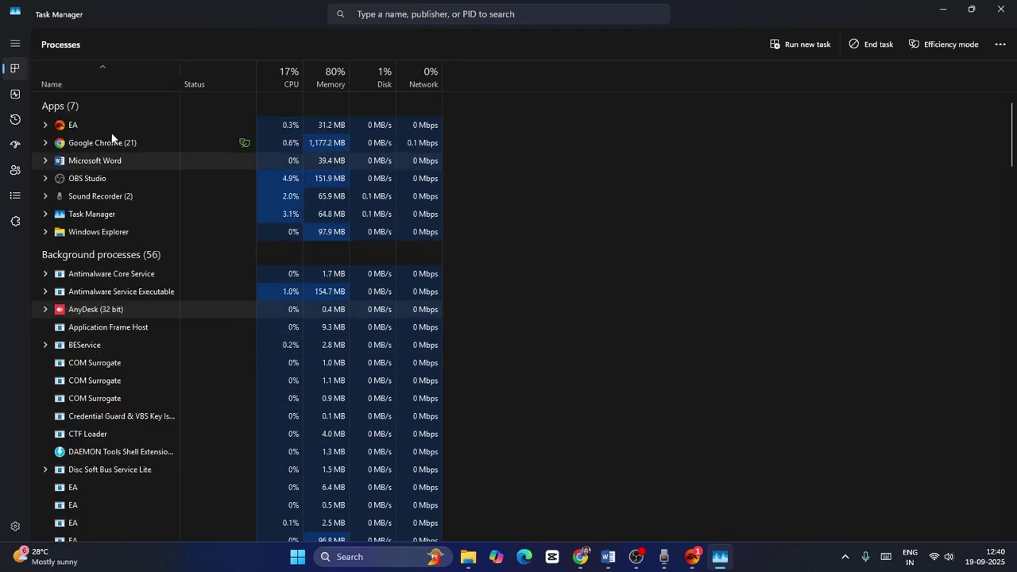
pyautogui.click(1000, 9)
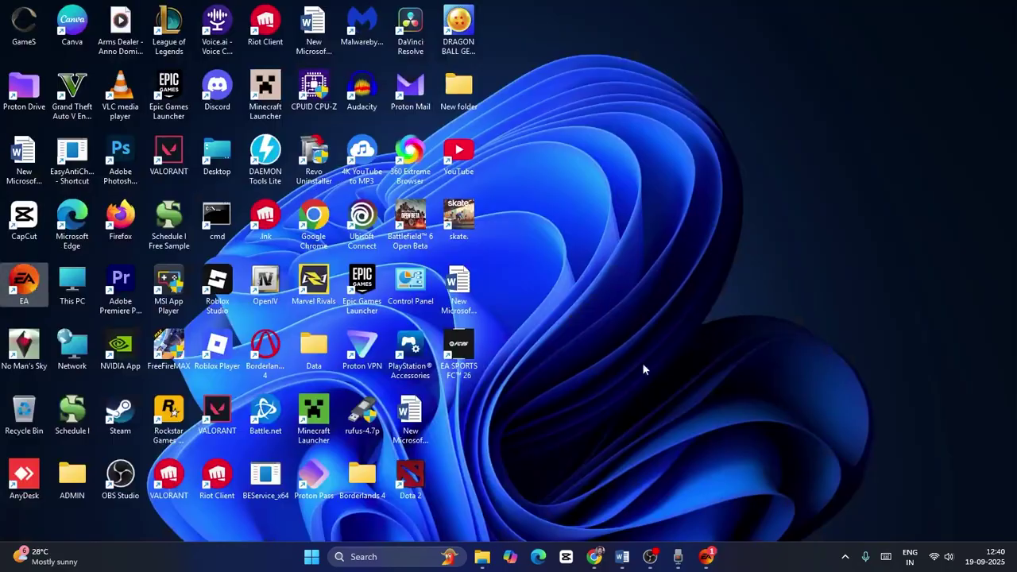
# Switch to the Word guide and read Step 8 about launching Steam as an administrator, highlighting its text
pyautogui.click(622, 556)
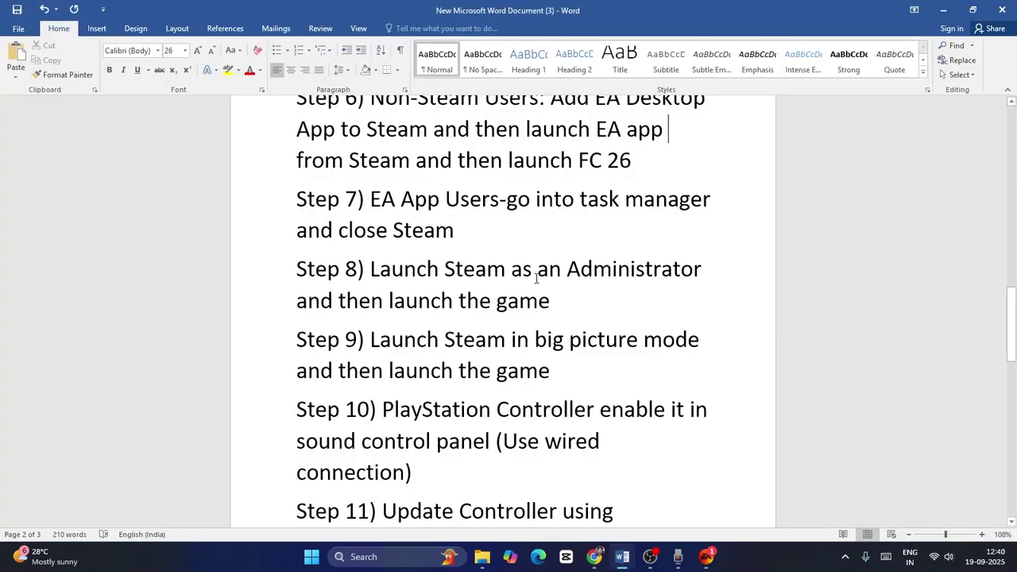
pyautogui.scroll(-2, 626, 215)
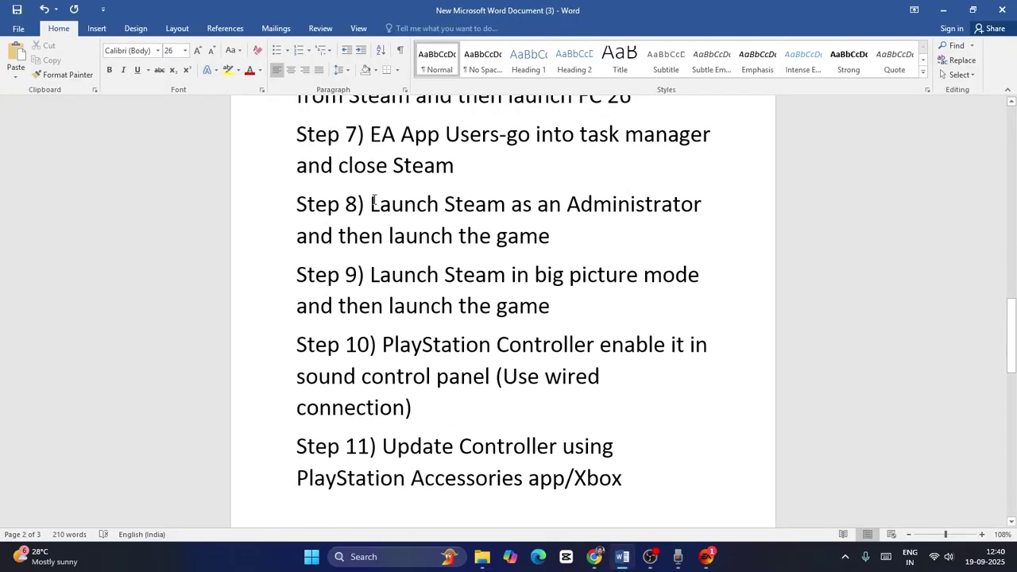
pyautogui.moveTo(379, 202); pyautogui.dragTo(571, 231)
pyautogui.click(568, 231)
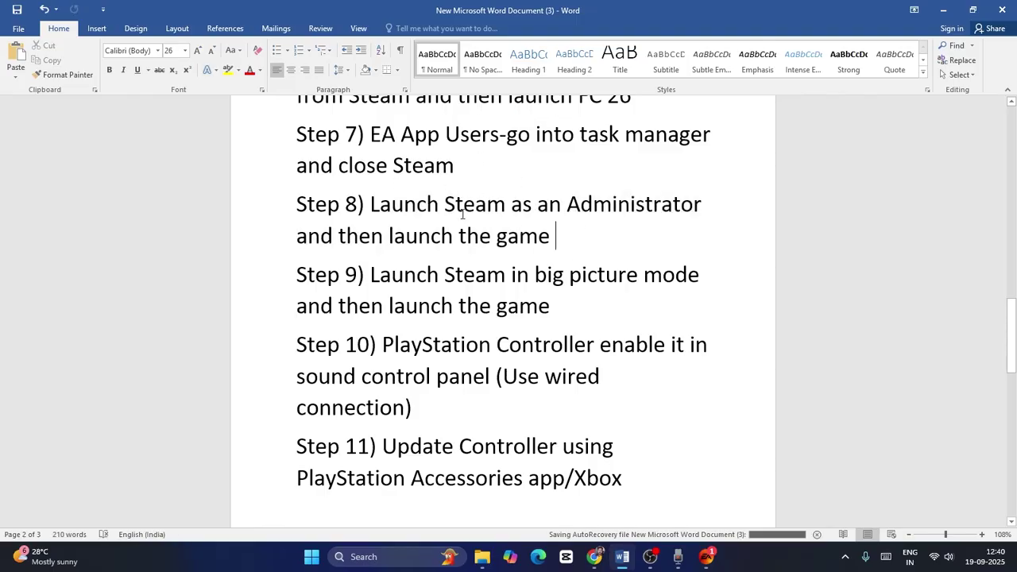
# Minimise Word, search Windows for "steam" and run Steam as administrator
pyautogui.click(944, 10)
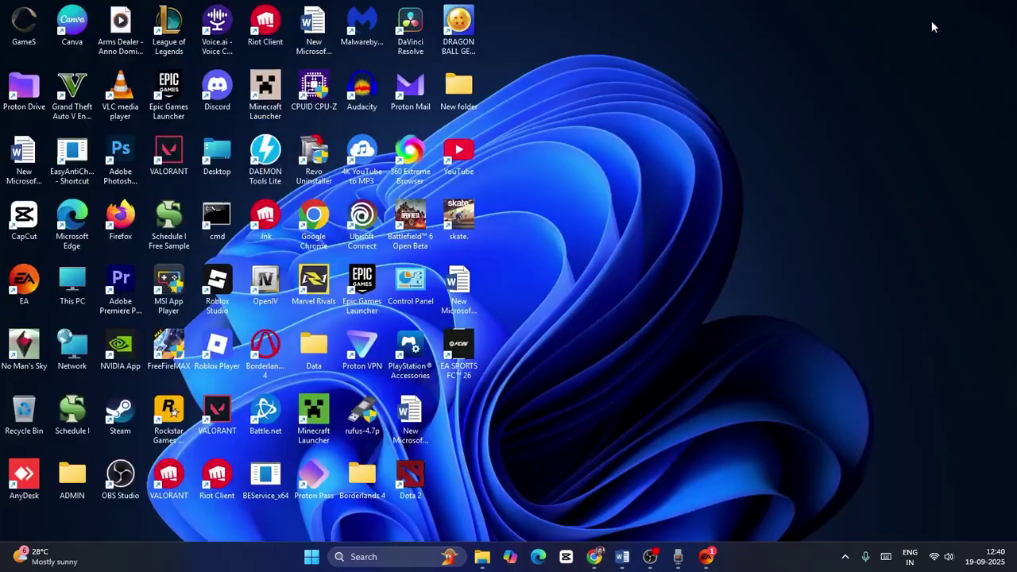
pyautogui.click(381, 556)
pyautogui.write('steam')
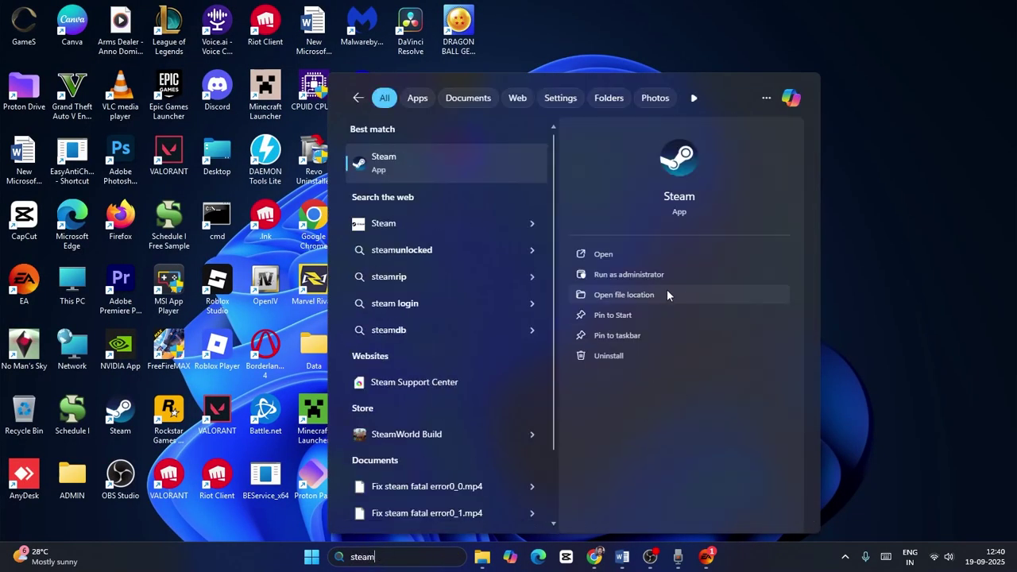
pyautogui.click(659, 275)
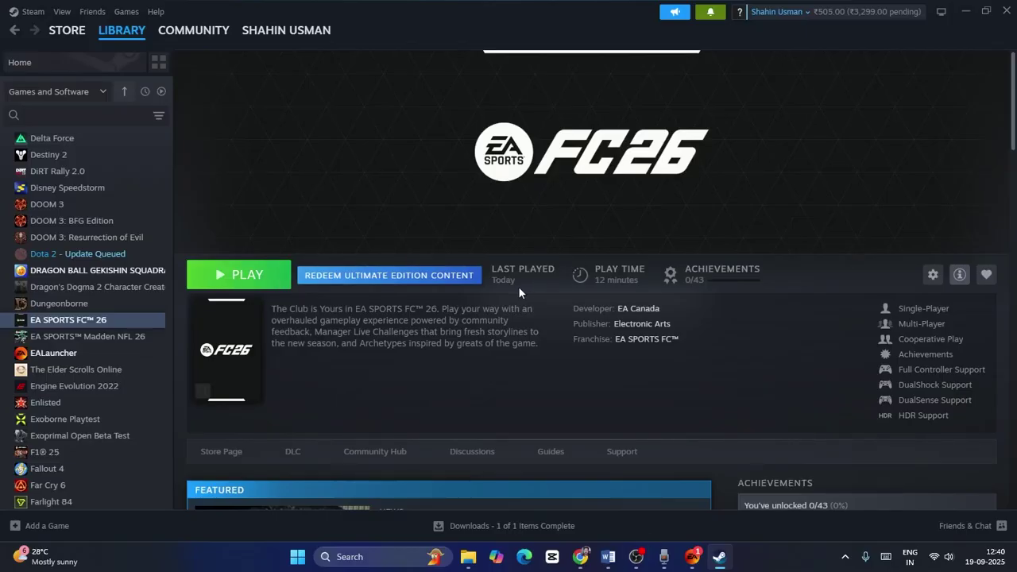
# Return to the Word guide and highlight Step 9 about launching Steam in big picture mode
pyautogui.click(607, 556)
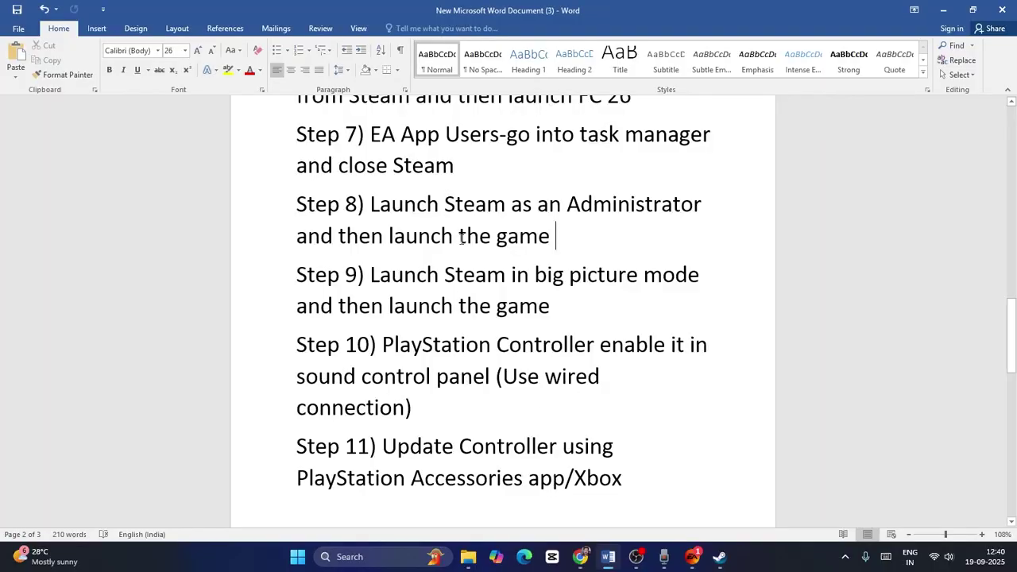
pyautogui.scroll(-3, 449, 227)
pyautogui.moveTo(371, 209); pyautogui.dragTo(627, 238)
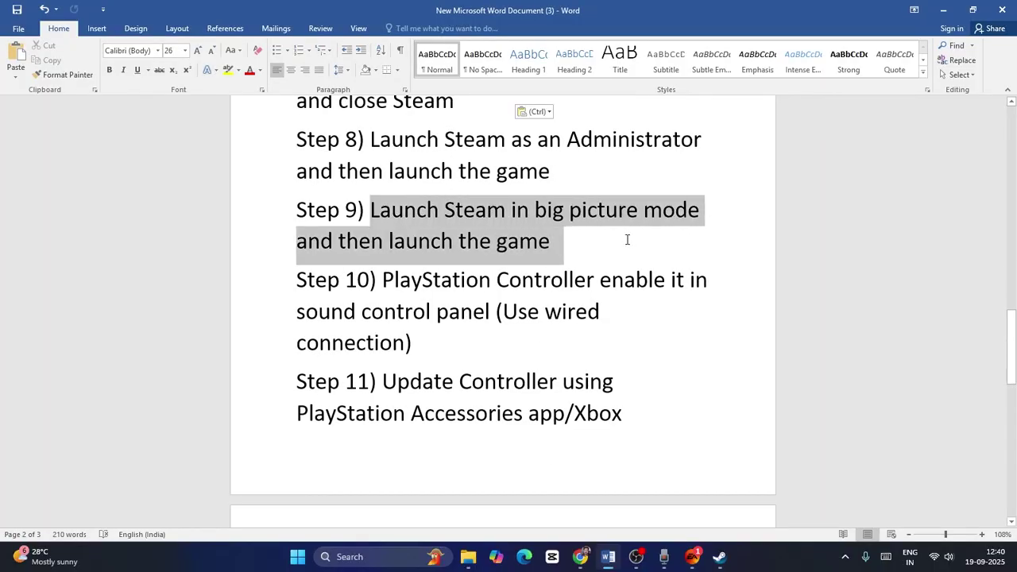
# Clear the highlight, minimise Word, switch Steam to Big Picture Mode and open the EA SPORTS FC 26 page
pyautogui.click(608, 255)
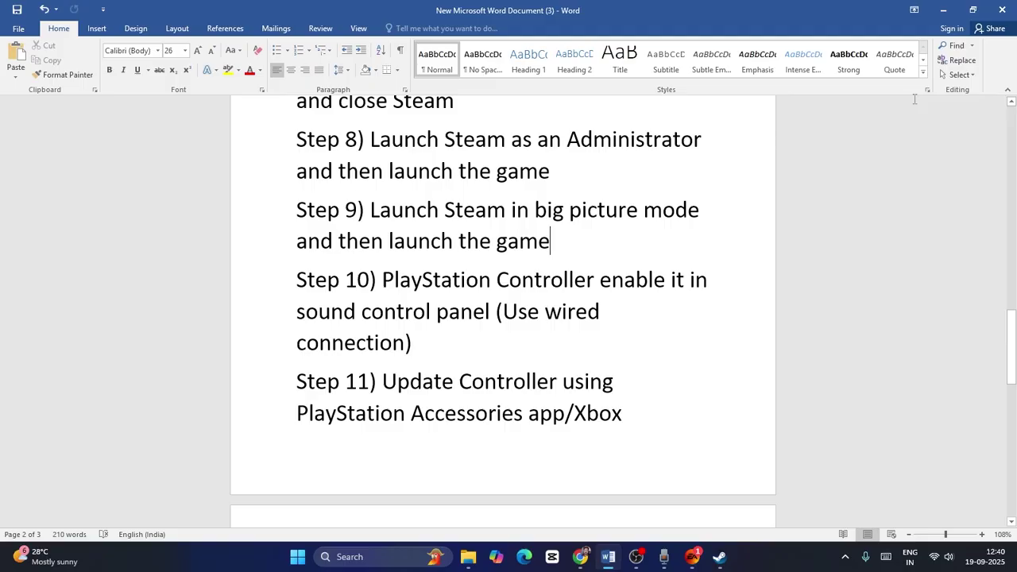
pyautogui.click(942, 10)
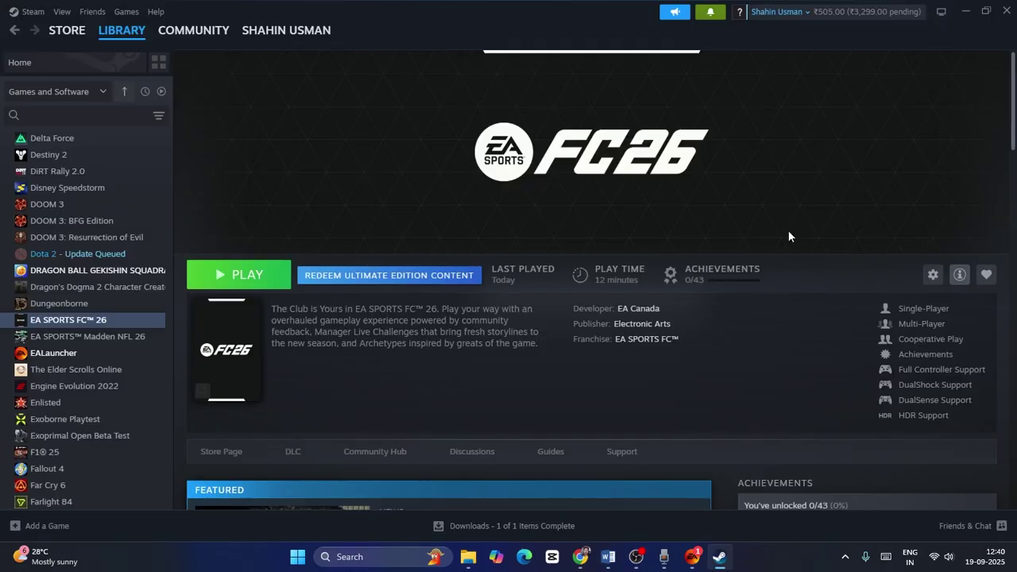
pyautogui.click(941, 14)
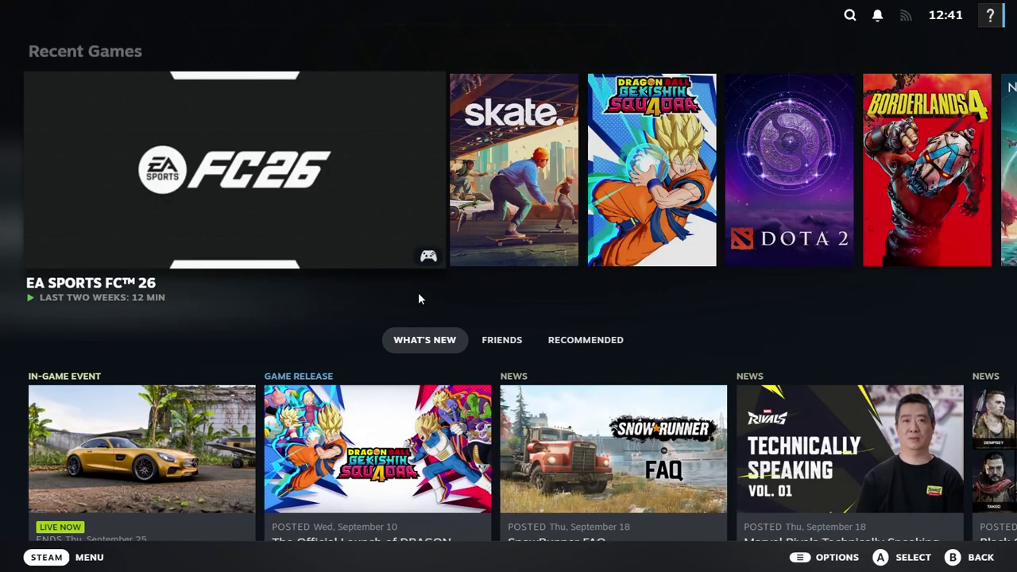
pyautogui.click(226, 130)
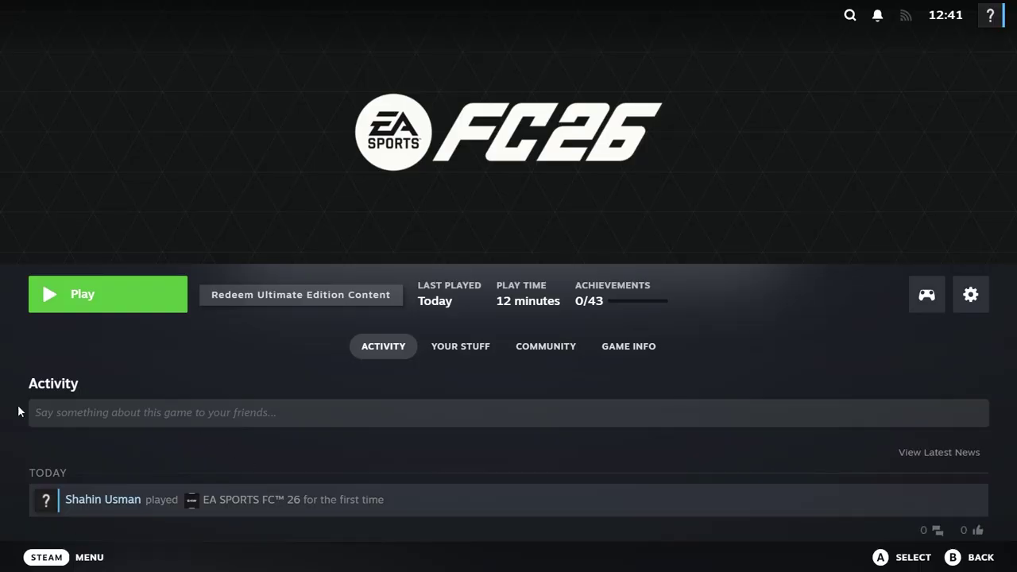
# Exit Big Picture Mode through Steam's power options
pyautogui.click(44, 557)
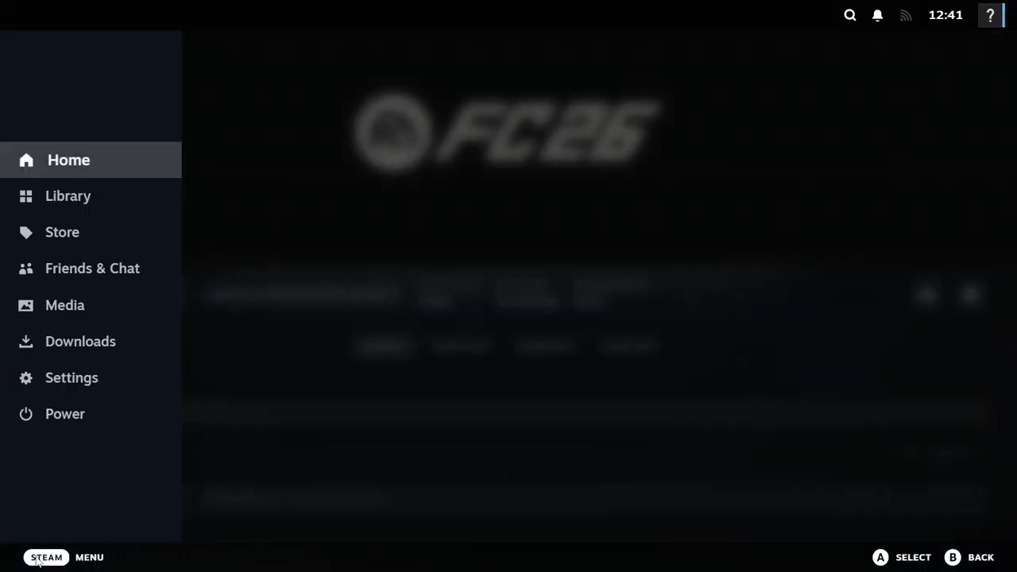
pyautogui.click(30, 418)
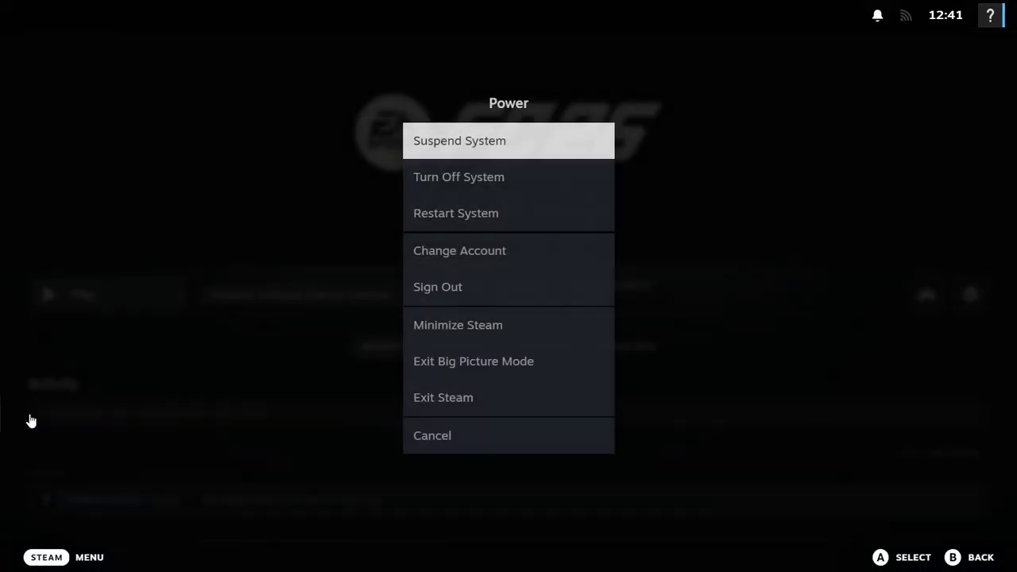
pyautogui.click(498, 367)
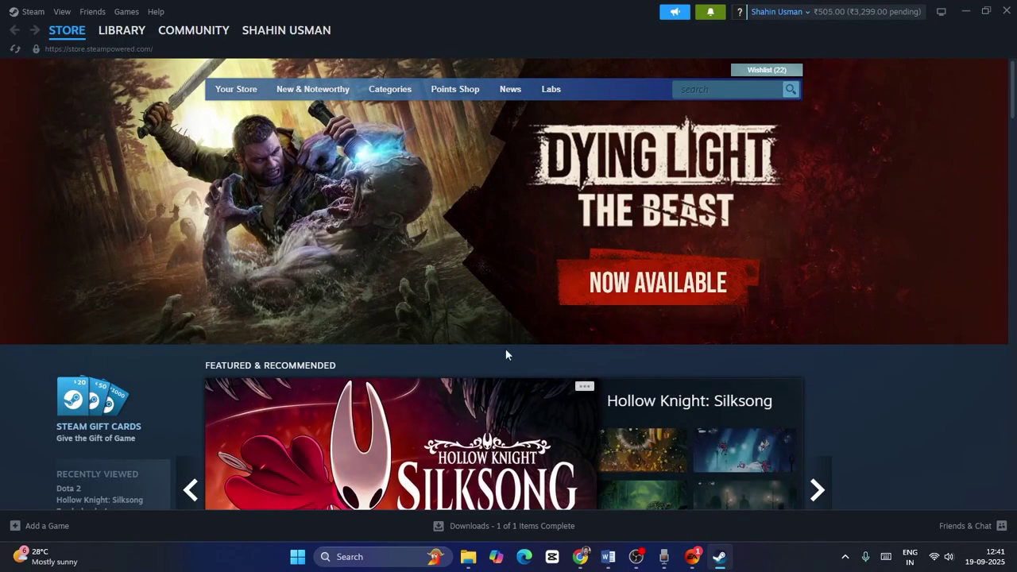
# Find EA SPORTS FC 26 in the Steam library and open its game page
pyautogui.click(133, 30)
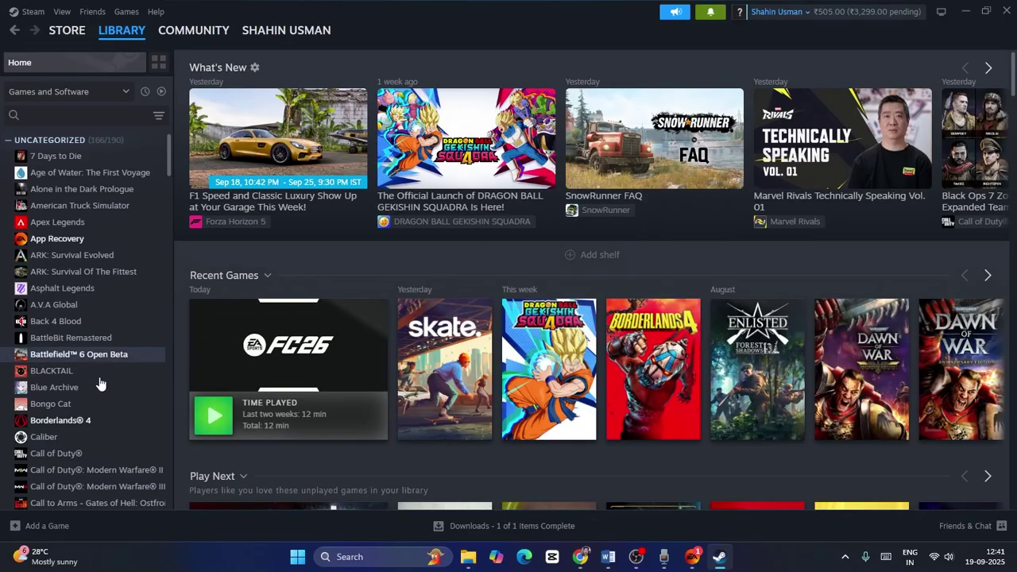
pyautogui.scroll(-5, 102, 256)
pyautogui.scroll(-5, 103, 263)
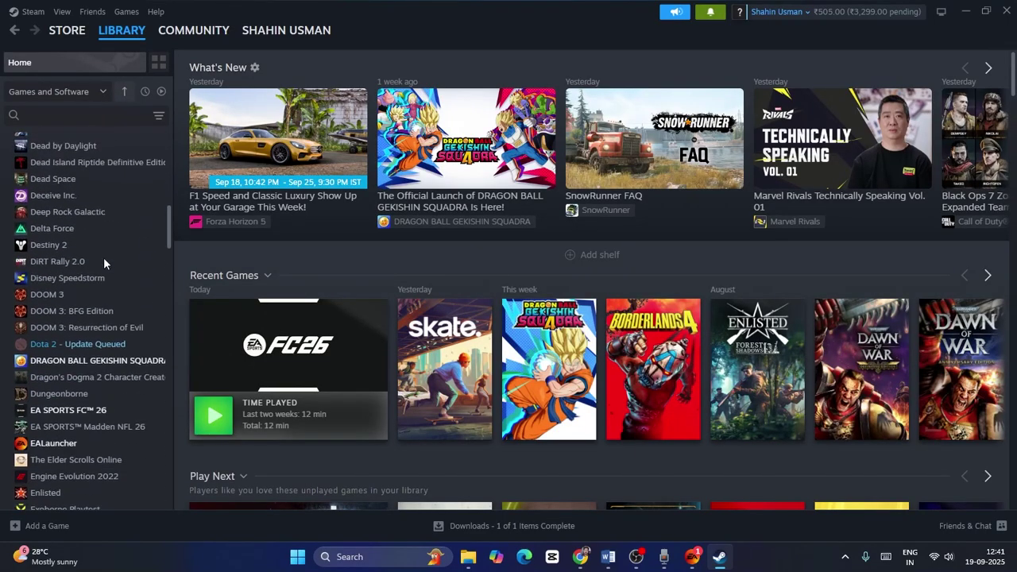
pyautogui.click(106, 283)
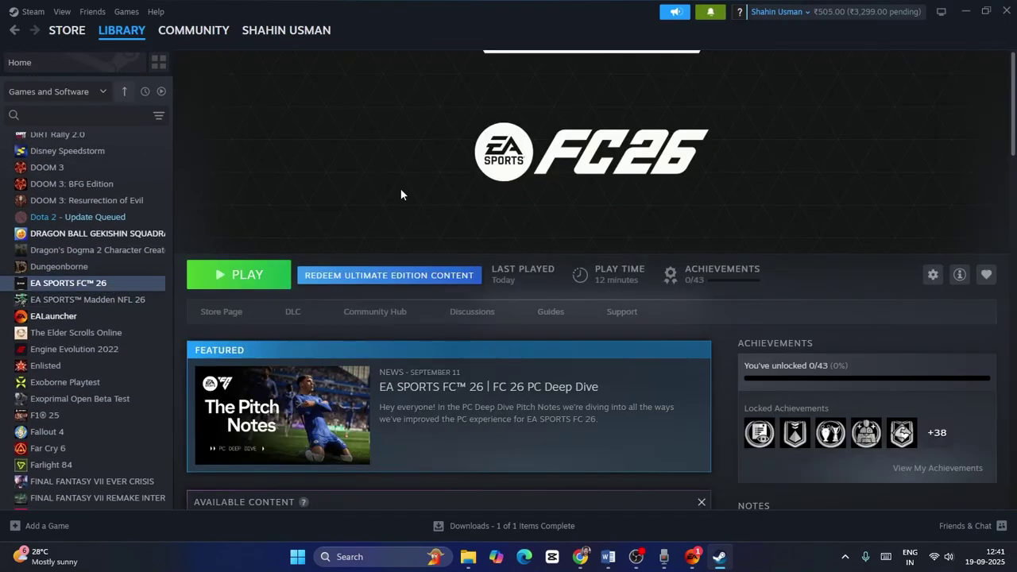
# Return to the Word guide and read Step 10 about enabling the PlayStation controller in the sound control panel, highlighting its text
pyautogui.click(608, 556)
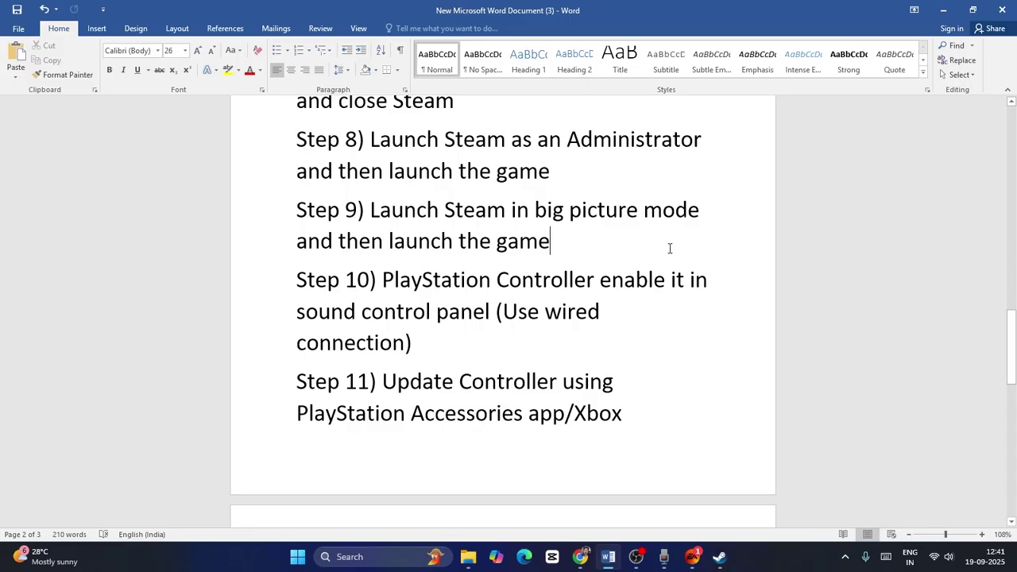
pyautogui.scroll(-3, 669, 249)
pyautogui.moveTo(383, 183); pyautogui.dragTo(495, 255)
pyautogui.click(495, 255)
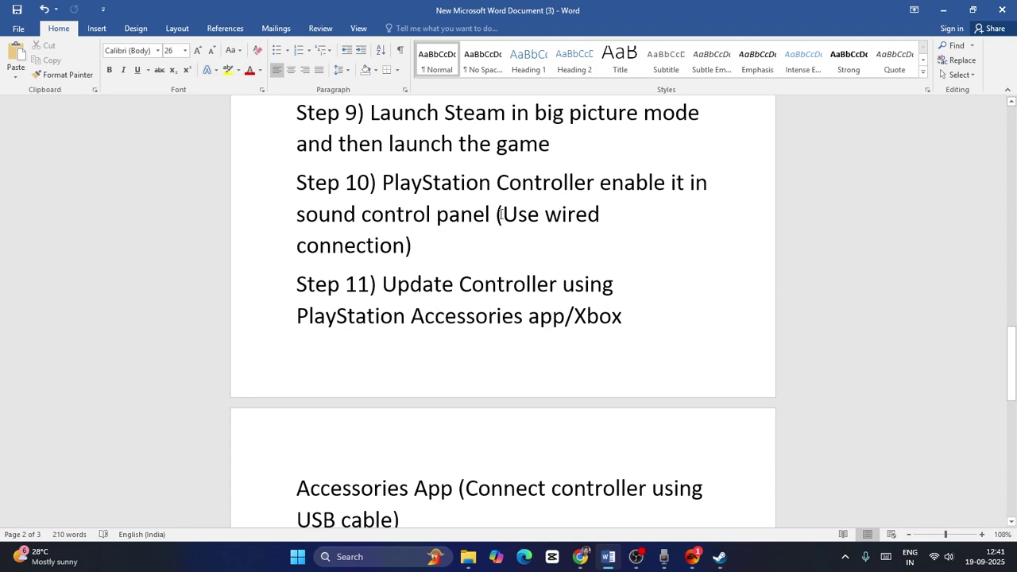
# Minimise Word and Steam, search Windows for "control" and open the Sound settings under Control Panel's Hardware and Sound
pyautogui.click(942, 10)
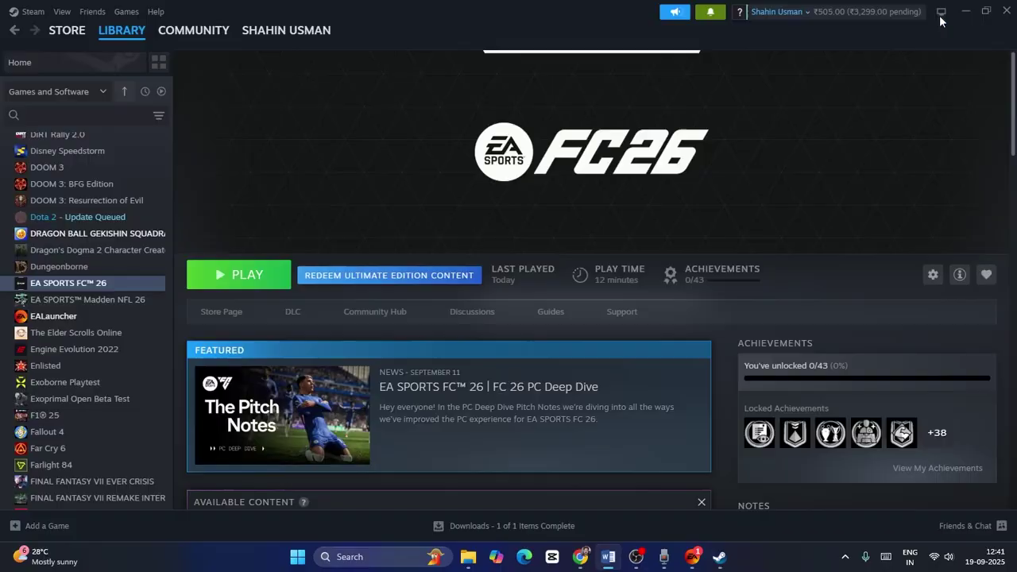
pyautogui.click(965, 8)
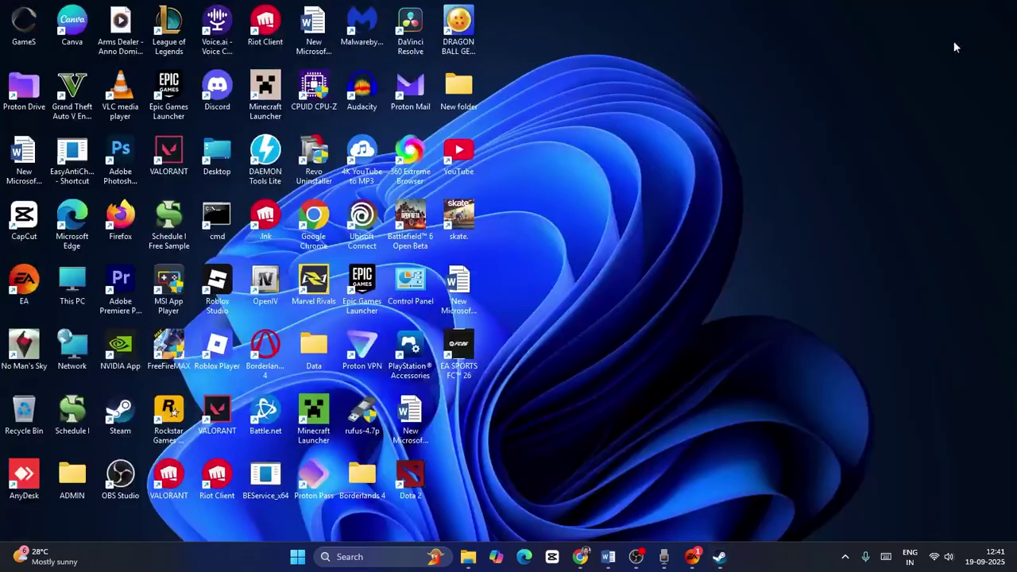
pyautogui.click(380, 559)
pyautogui.write('control')
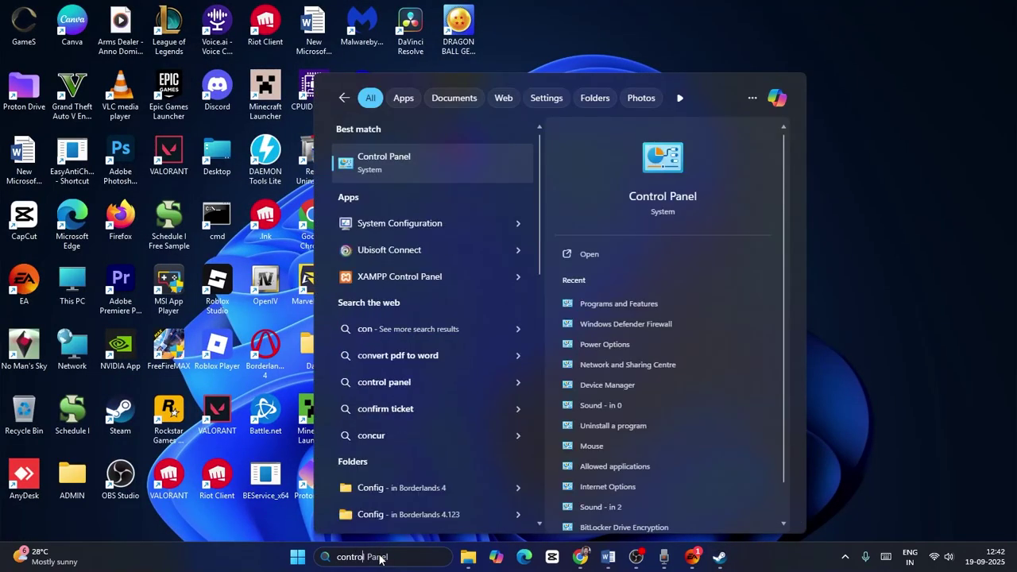
pyautogui.click(422, 156)
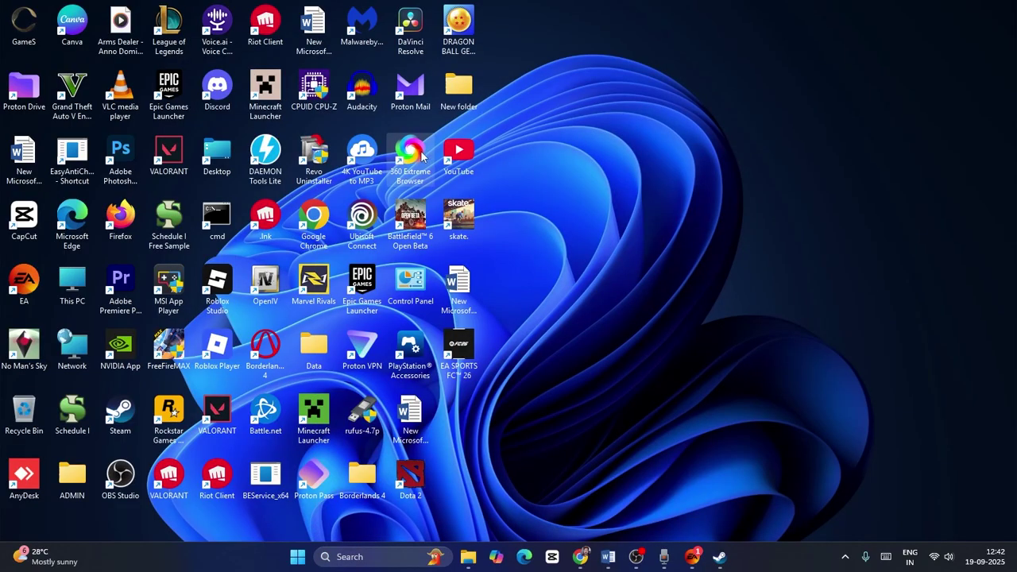
pyautogui.click(384, 188)
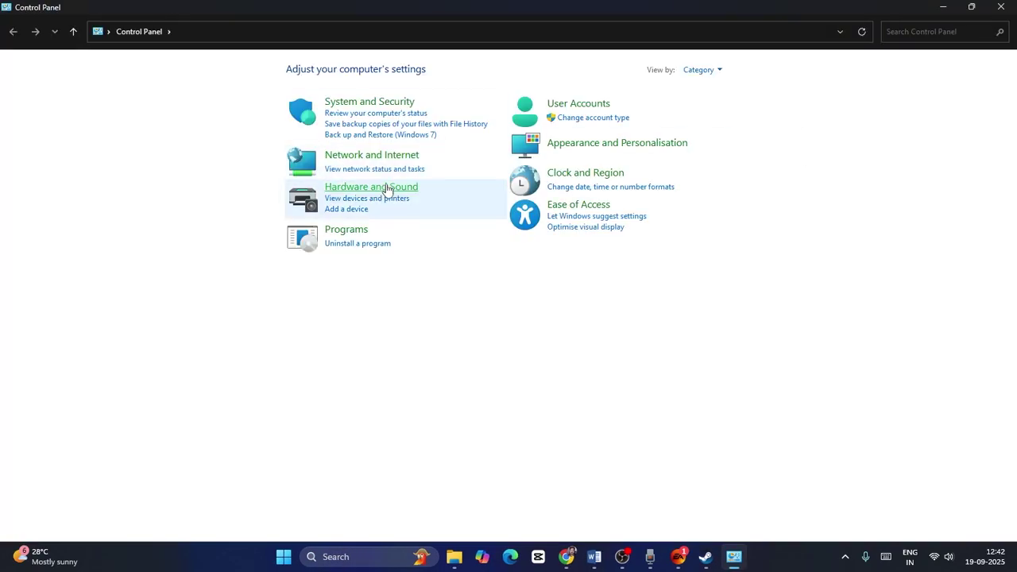
pyautogui.click(179, 139)
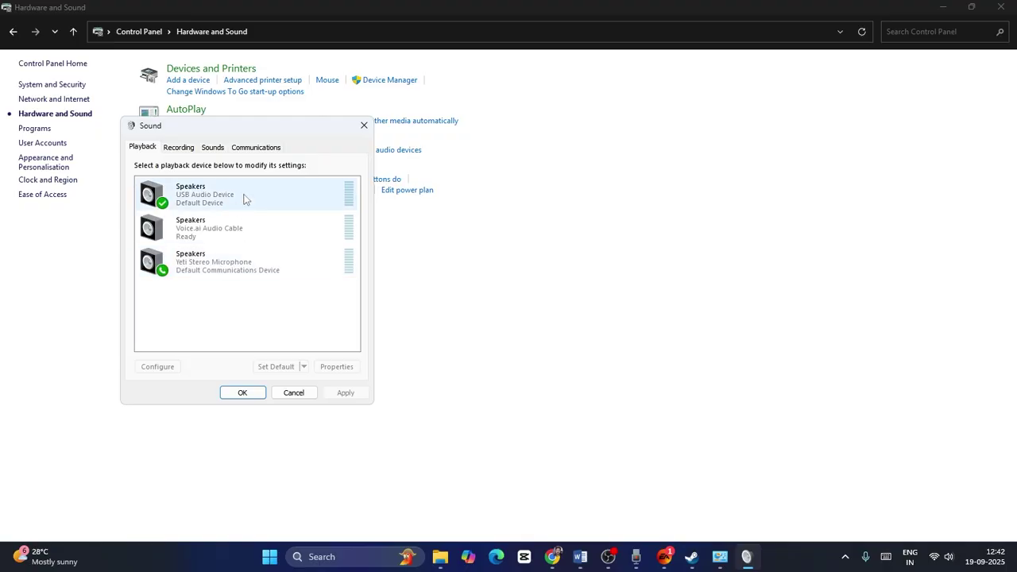
# View the speaker configuration of the USB Audio Device, cancel the setup, and close the Sound settings and Control Panel
pyautogui.rightClick(200, 197)
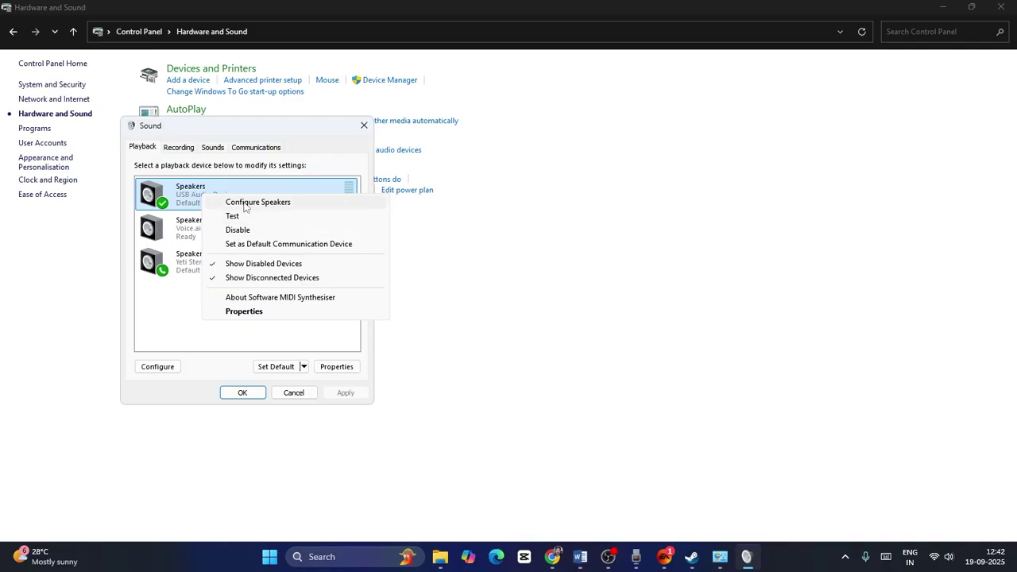
pyautogui.click(183, 338)
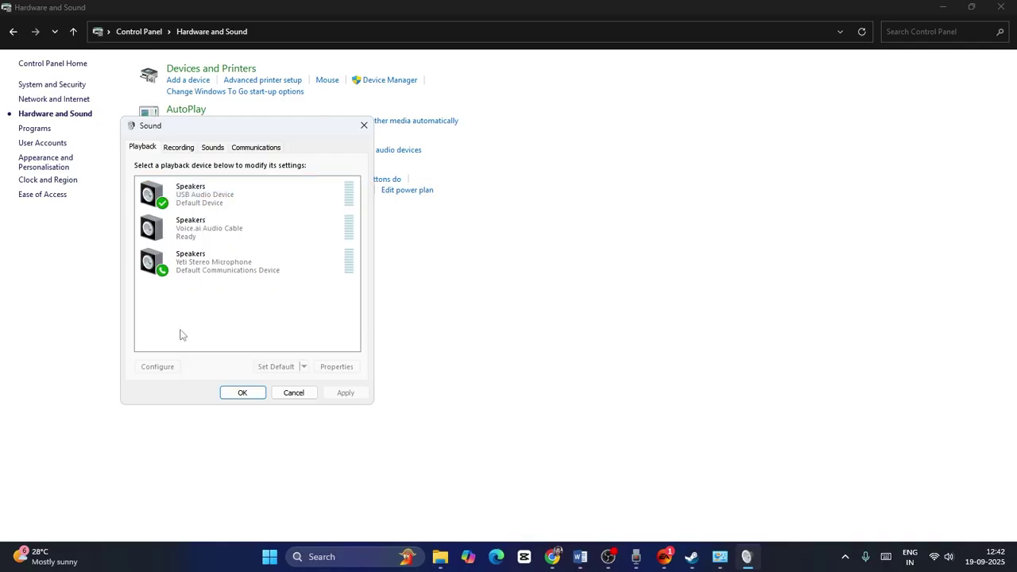
pyautogui.rightClick(202, 191)
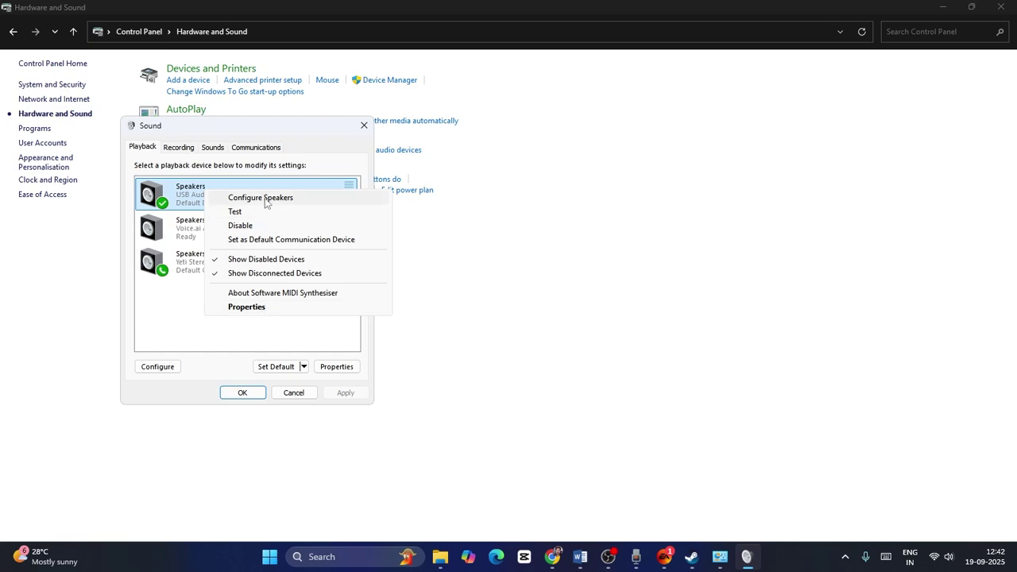
pyautogui.click(278, 198)
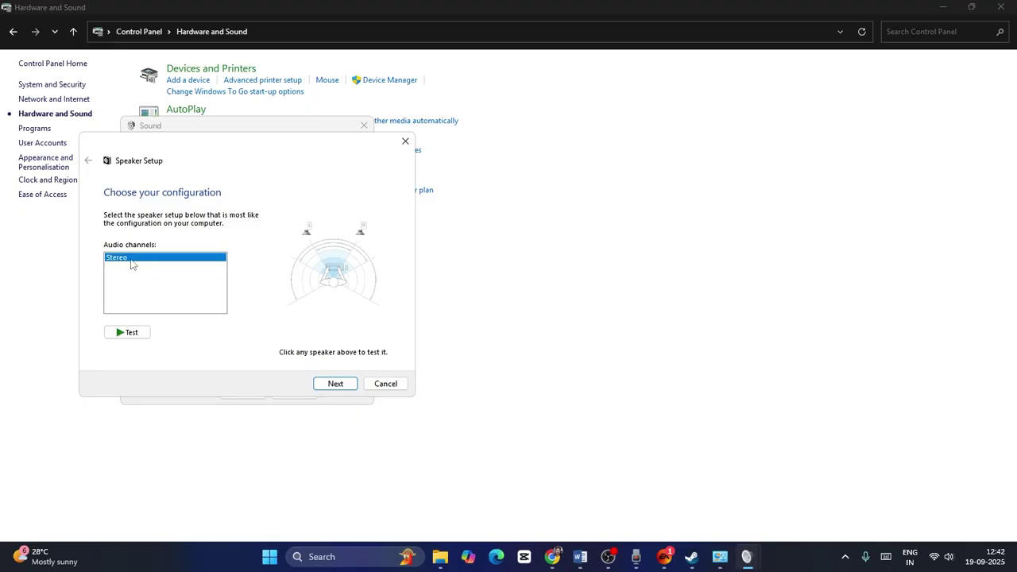
pyautogui.click(386, 383)
pyautogui.click(364, 125)
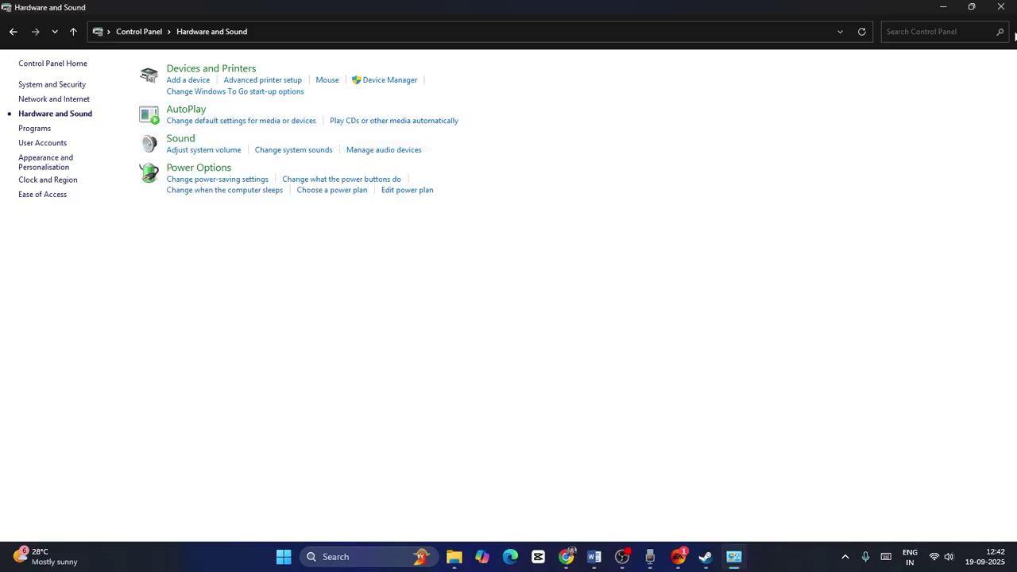
pyautogui.click(1000, 7)
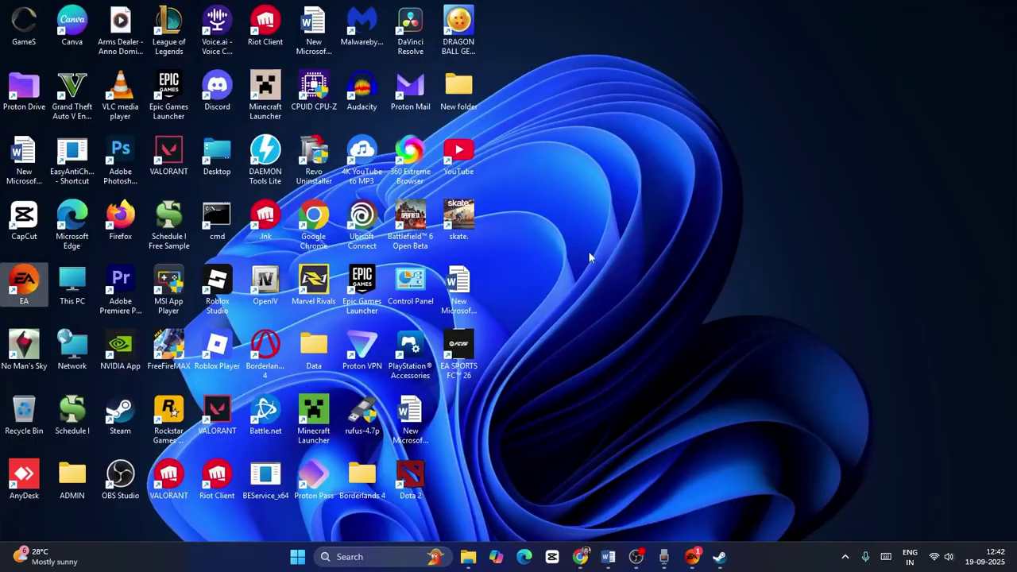
# Switch to the Word guide and read Step 11 about updating the controller with the PlayStation or Xbox Accessories app, highlighting its text
pyautogui.click(608, 556)
pyautogui.scroll(-3, 509, 179)
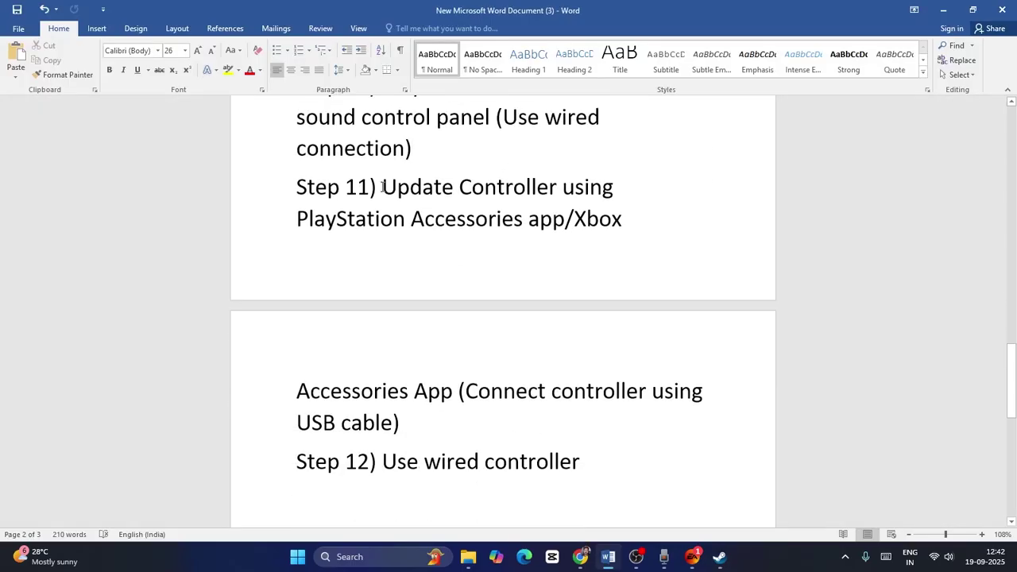
pyautogui.moveTo(382, 186); pyautogui.dragTo(646, 225)
pyautogui.click(586, 220)
pyautogui.moveTo(300, 214); pyautogui.dragTo(490, 422)
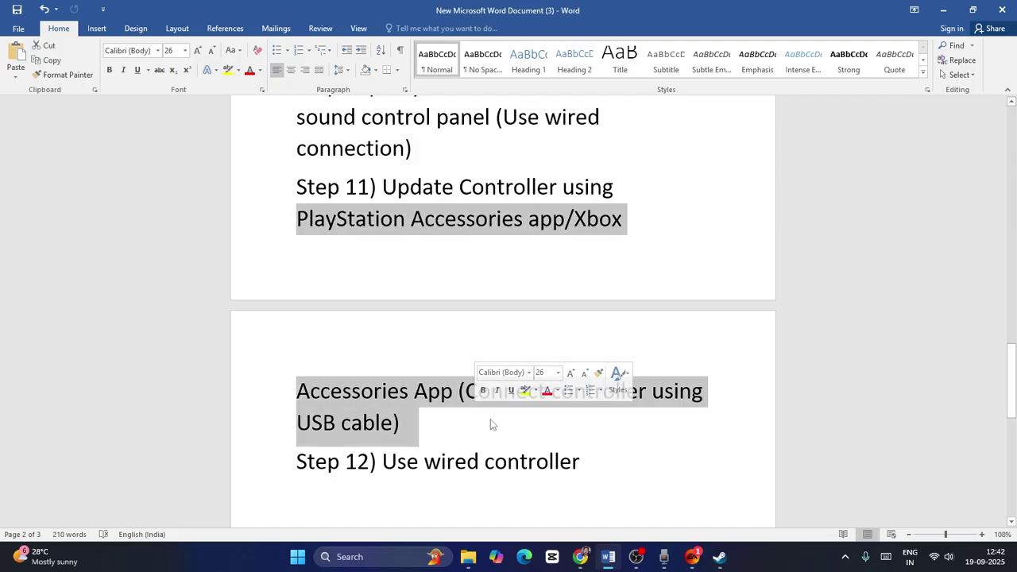
pyautogui.click(490, 422)
# Minimise Word, search Windows for "micro" and open Microsoft Store
pyautogui.click(947, 14)
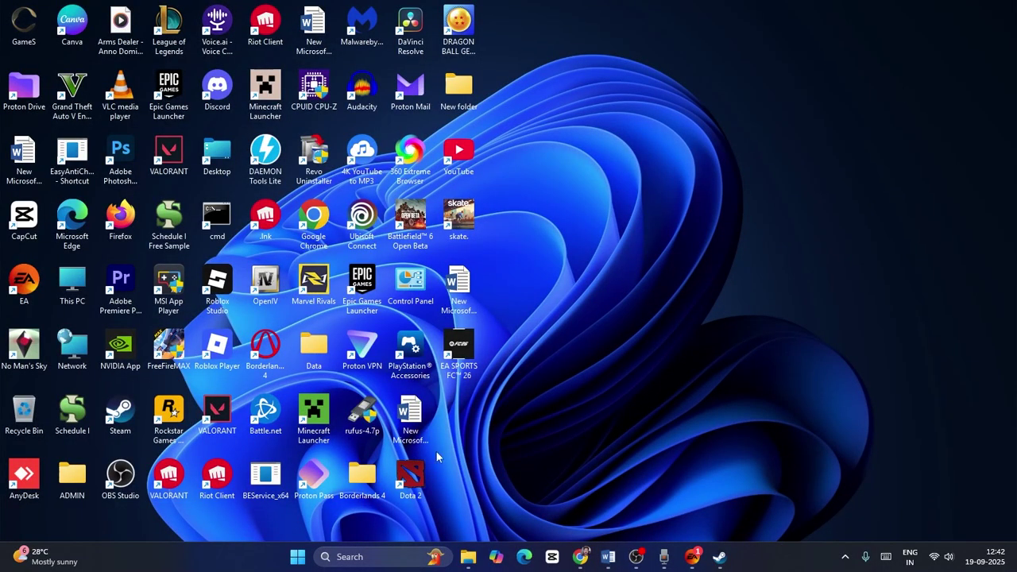
pyautogui.click(374, 556)
pyautogui.write('micro')
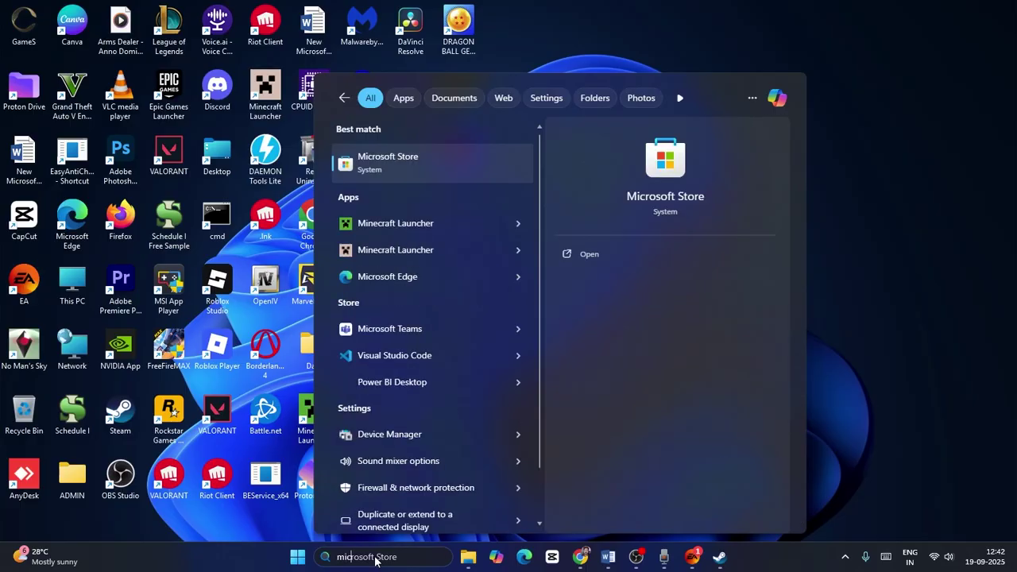
pyautogui.click(437, 156)
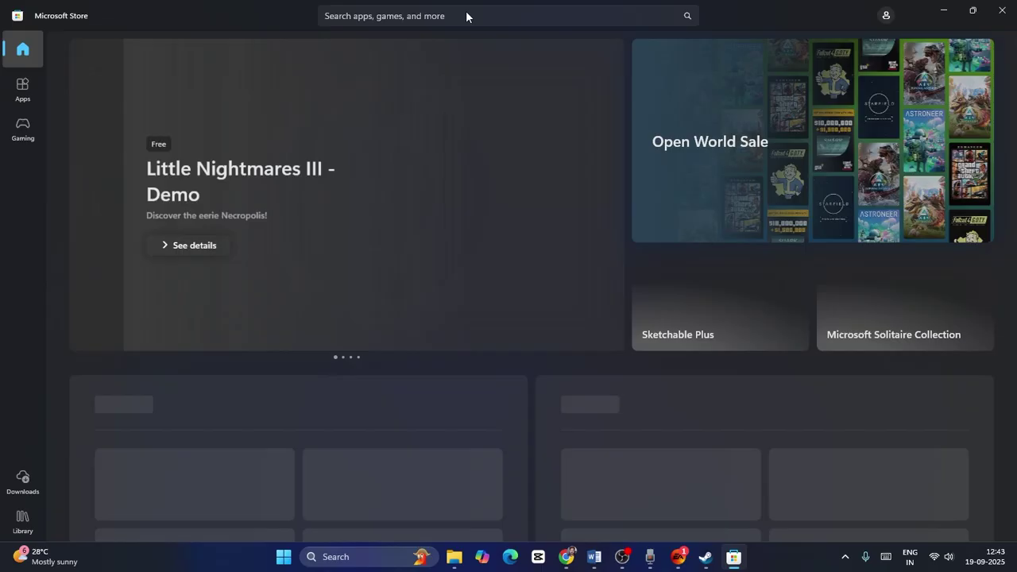
# Search the store for "xbox", open the Xbox Accessories app page and start installing the app
pyautogui.click(466, 15)
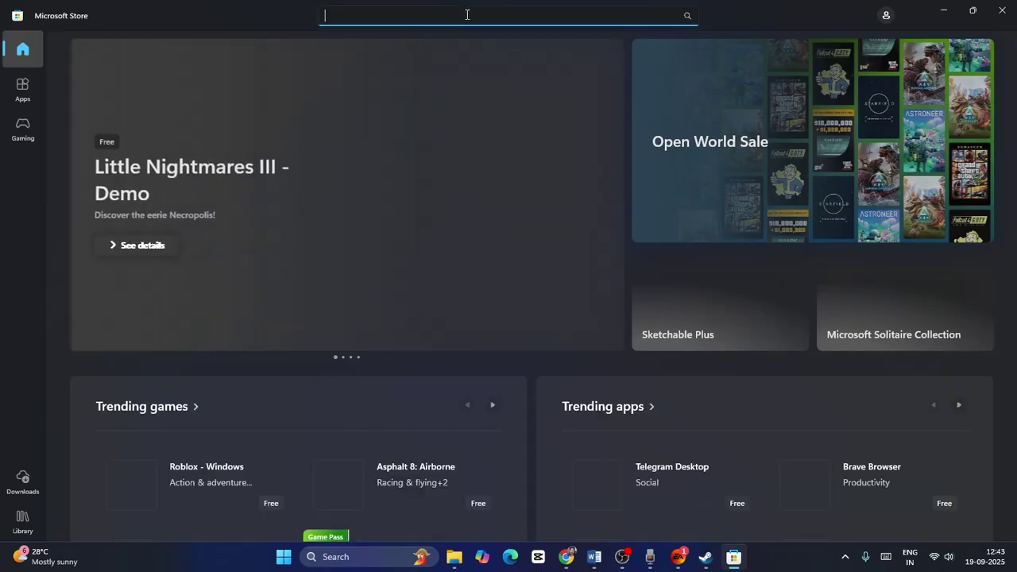
pyautogui.write('xbox')
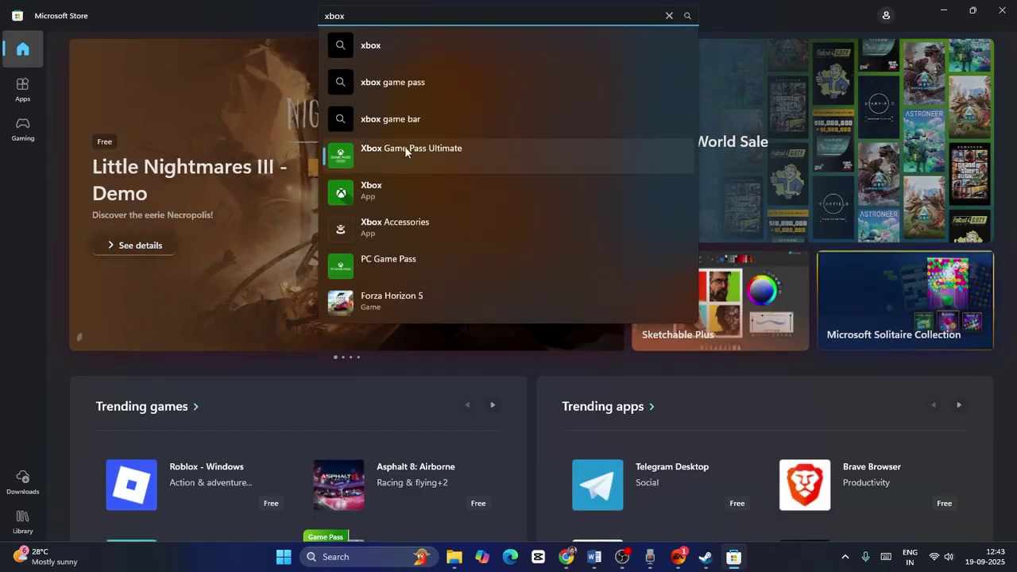
pyautogui.click(427, 225)
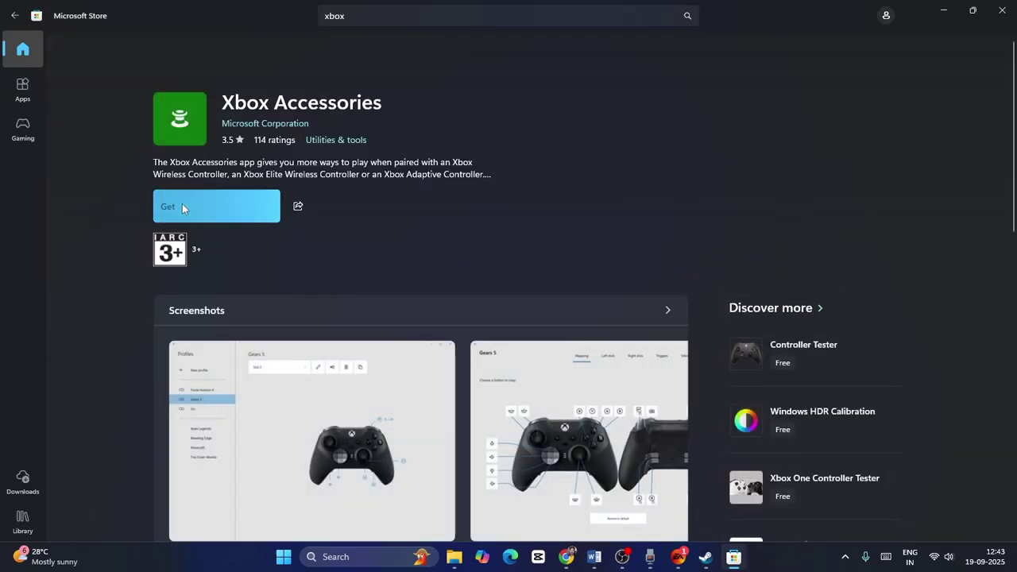
pyautogui.click(182, 208)
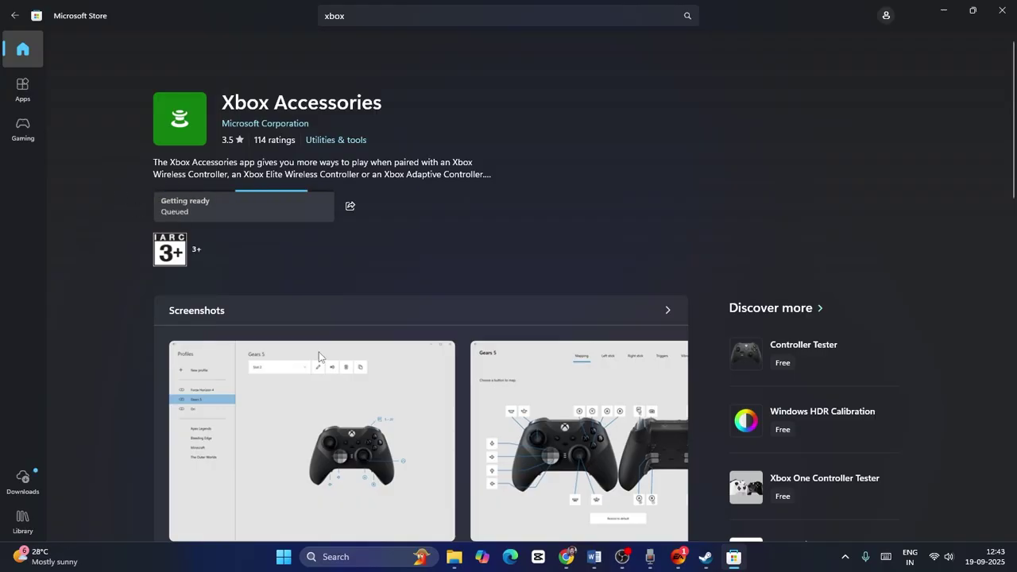
# Browse the Xbox Accessories screenshots on the store page through to the last one and close the viewer
pyautogui.click(296, 399)
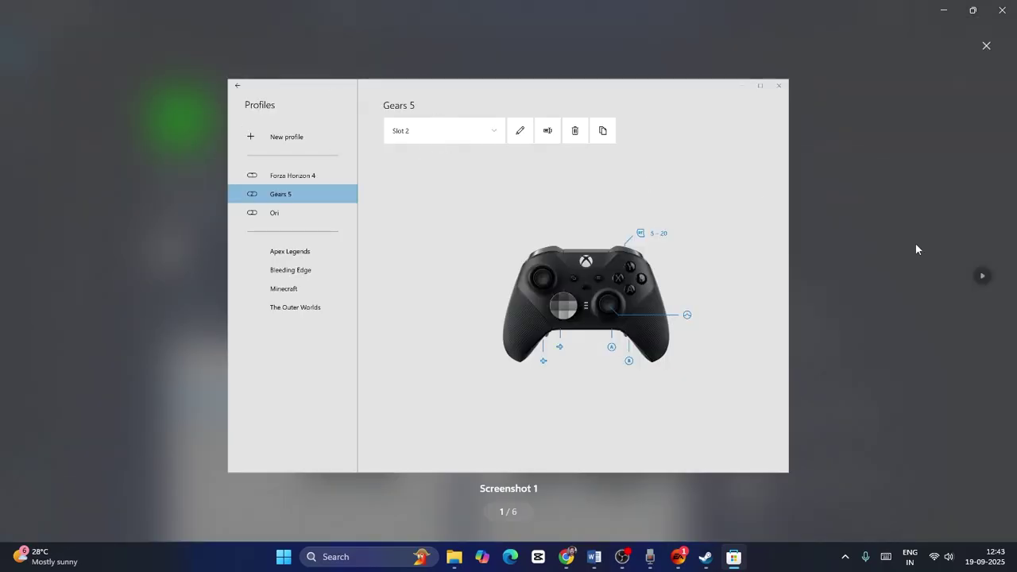
pyautogui.click(982, 277)
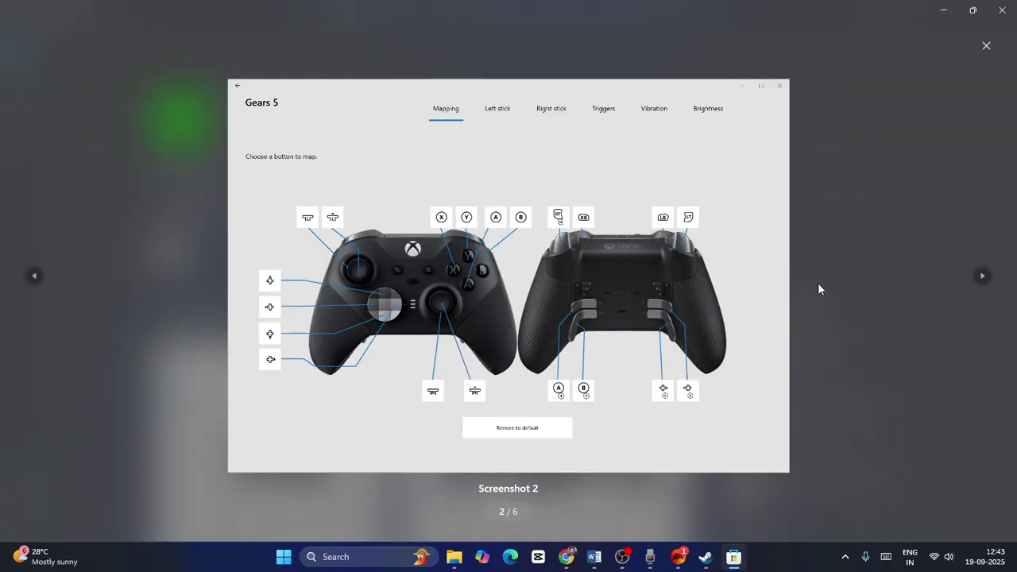
pyautogui.click(983, 276)
pyautogui.click(984, 276)
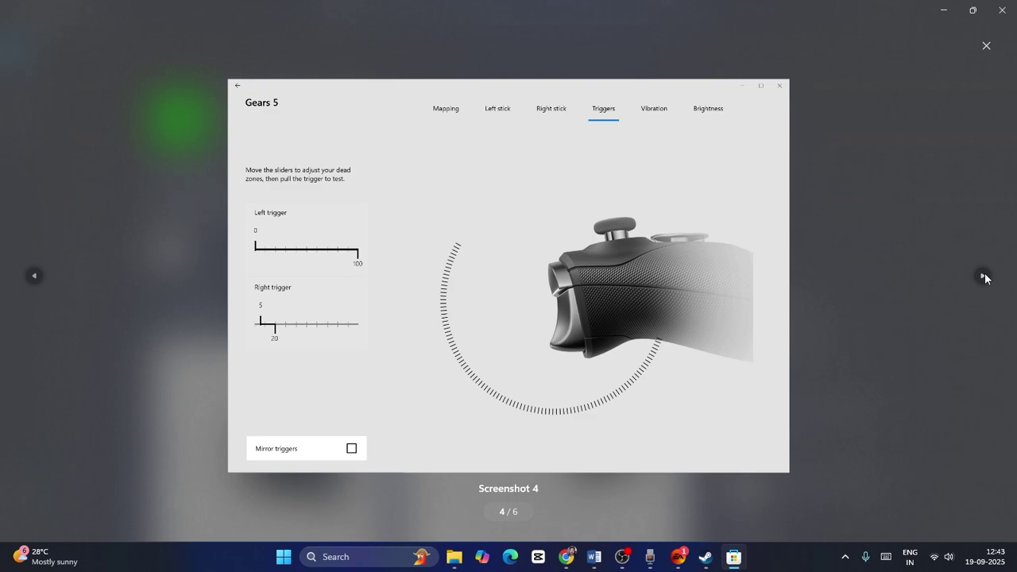
pyautogui.click(984, 276)
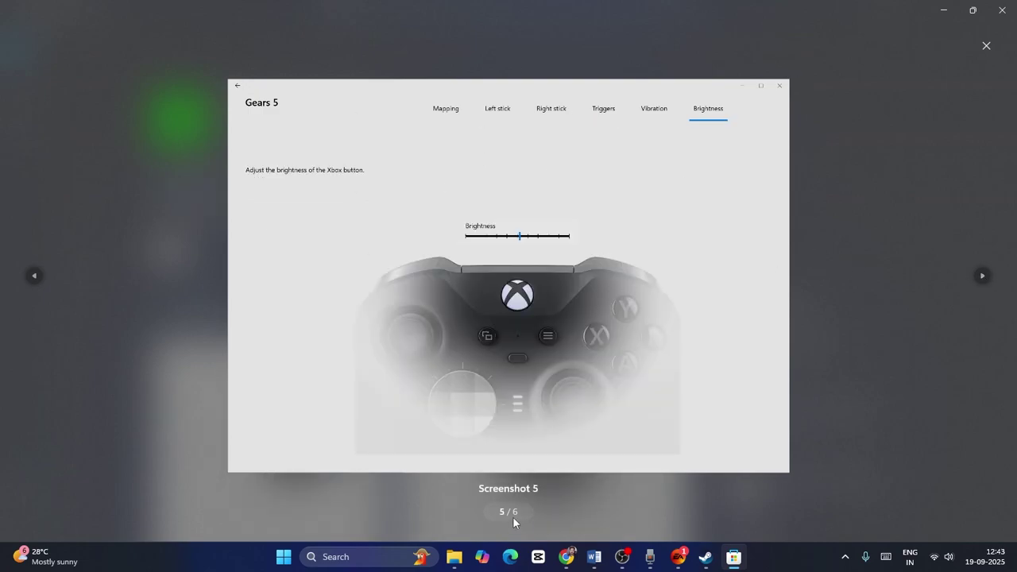
pyautogui.click(982, 277)
pyautogui.click(986, 45)
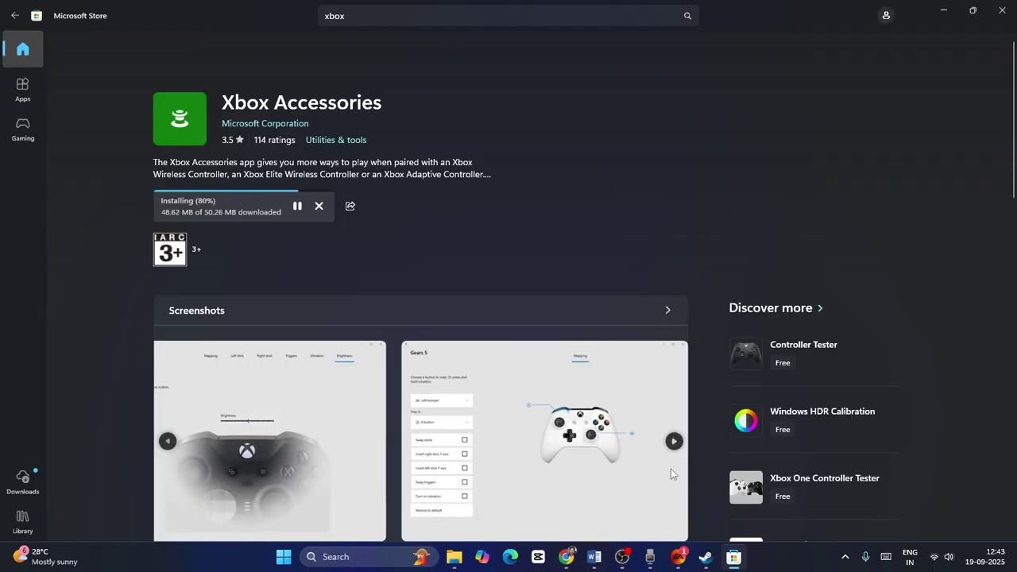
# Switch to the Word guide, read Step 12 about using a wired controller, highlight its text and minimise Word
pyautogui.click(593, 556)
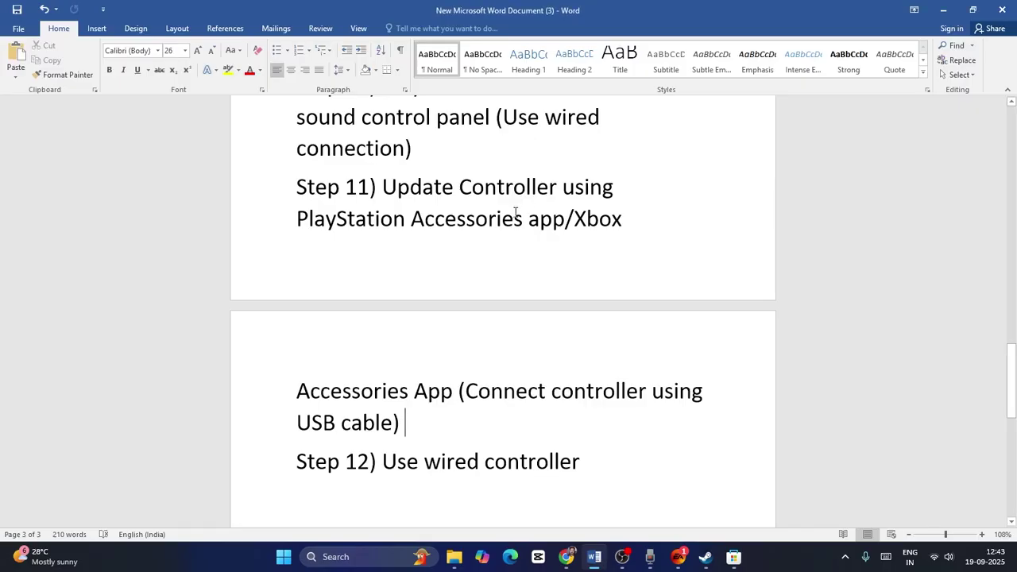
pyautogui.scroll(-5, 515, 213)
pyautogui.click(381, 245)
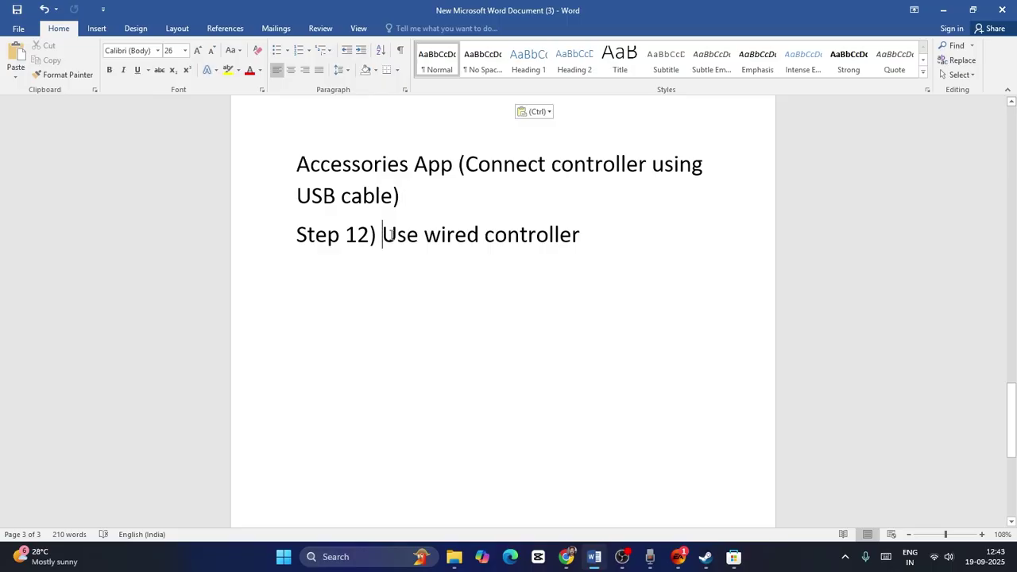
pyautogui.moveTo(381, 245); pyautogui.dragTo(596, 247)
pyautogui.click(624, 254)
pyautogui.scroll(5, 642, 260)
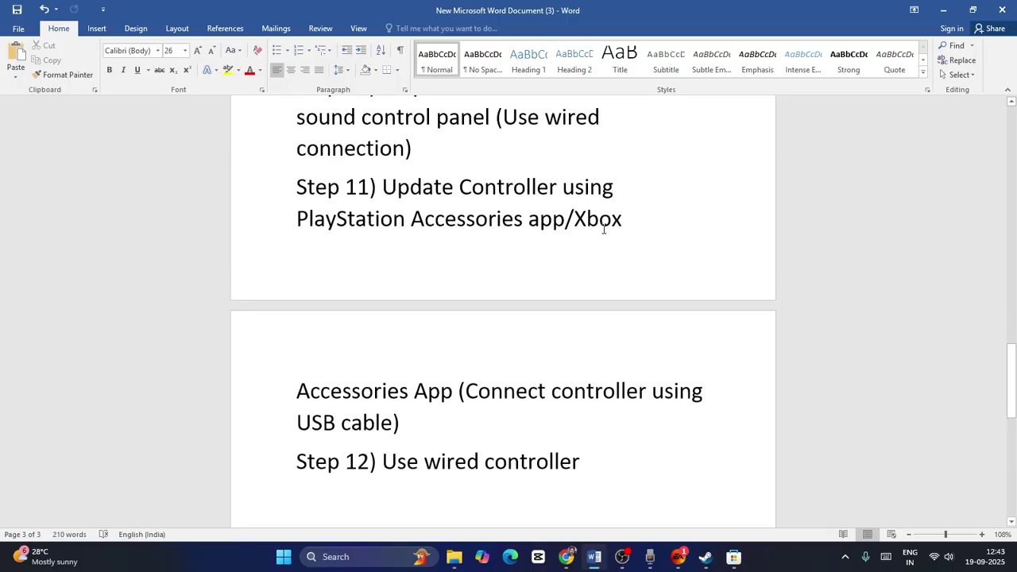
pyautogui.scroll(-2, 603, 229)
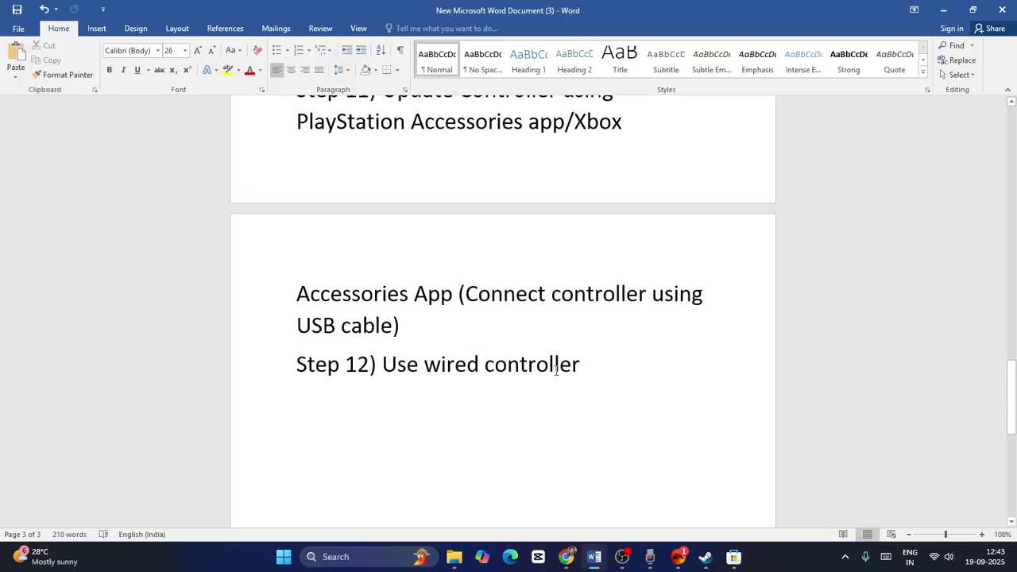
pyautogui.click(943, 10)
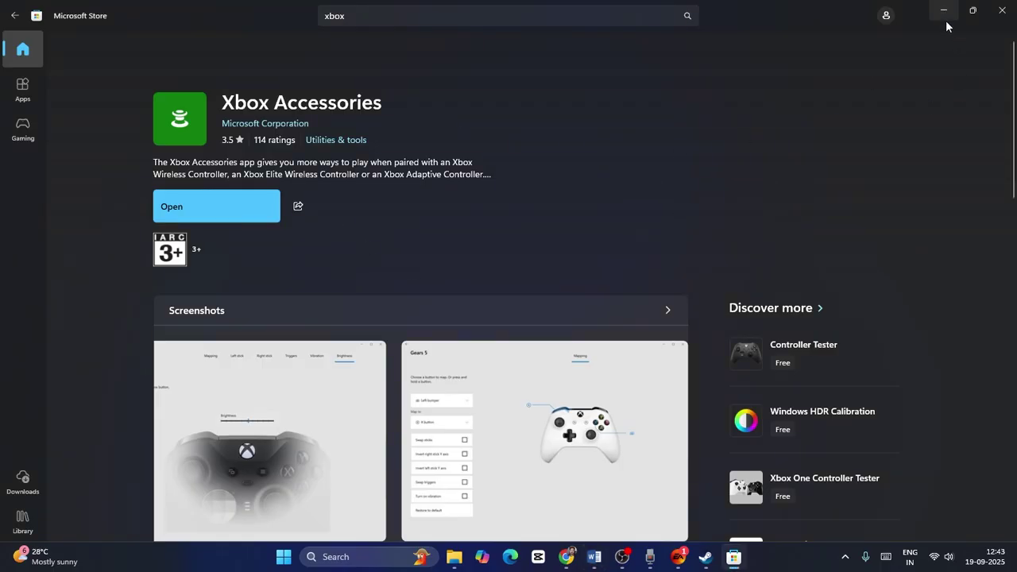
# Open the installed Xbox Accessories app, dismiss the Xbox sign-in window and close the app
pyautogui.click(191, 204)
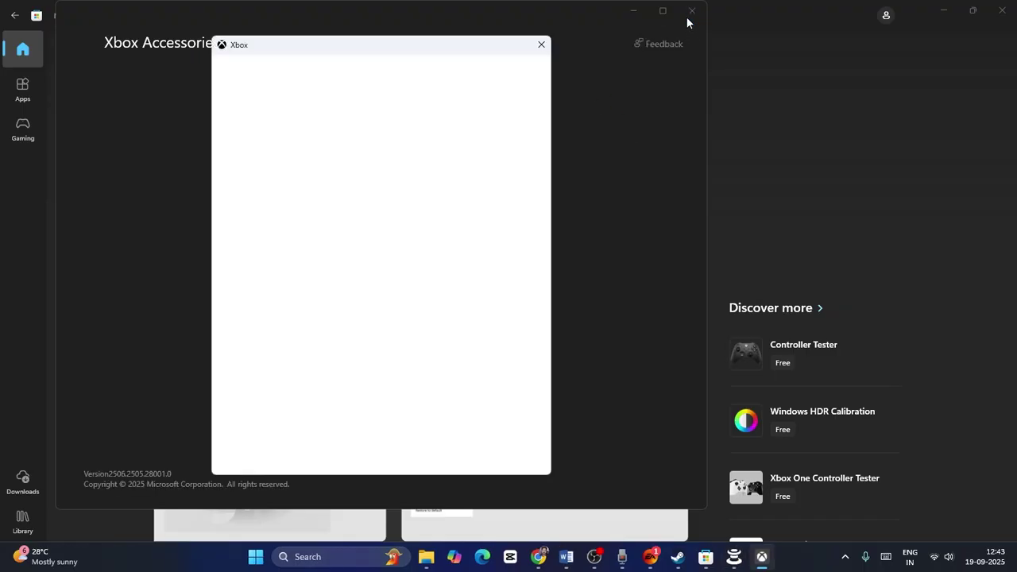
pyautogui.click(519, 41)
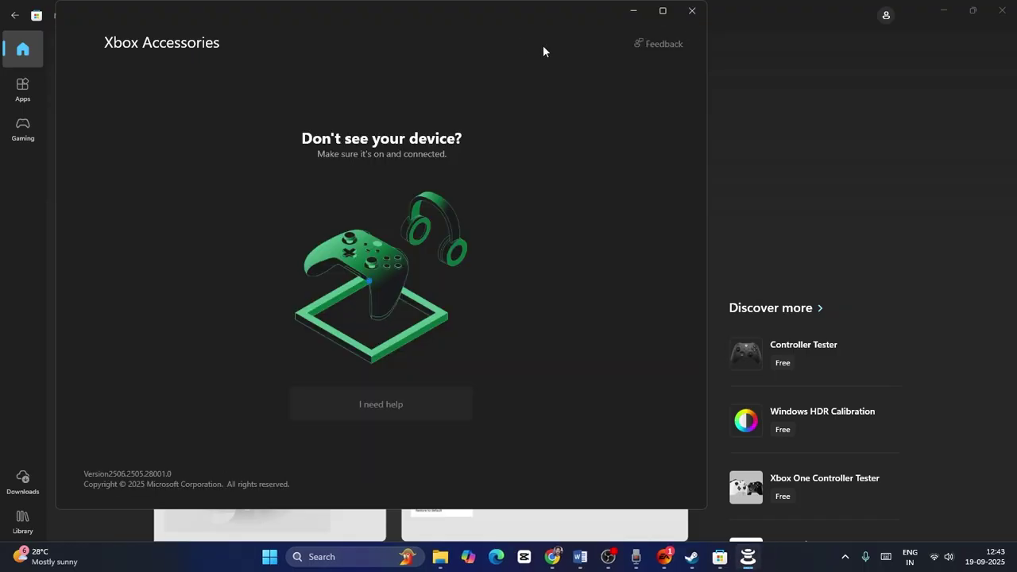
pyautogui.click(692, 10)
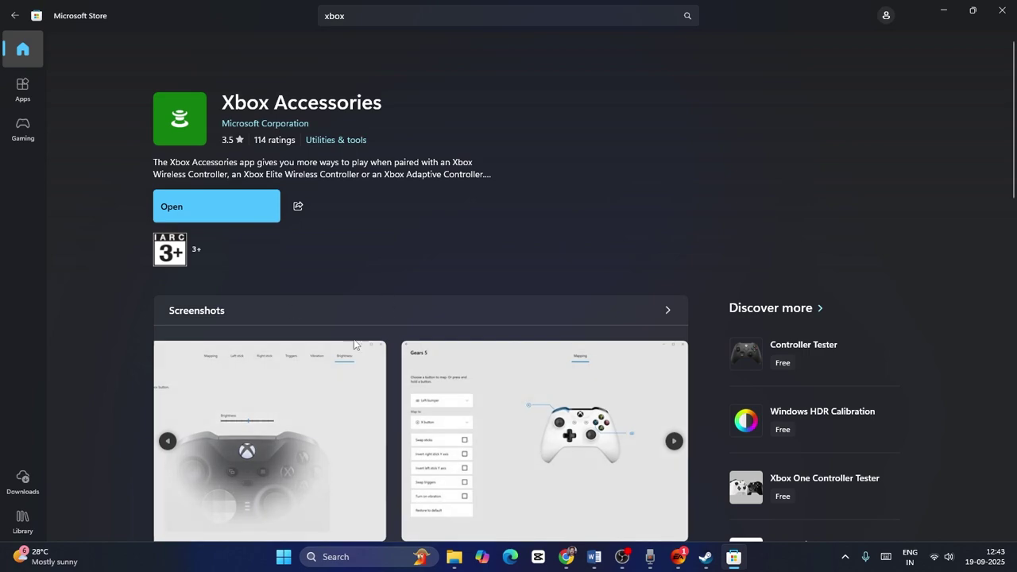
# Minimise Microsoft Store, switch to the EA app showing EA SPORTS FC 26 and maximise its window
pyautogui.click(944, 11)
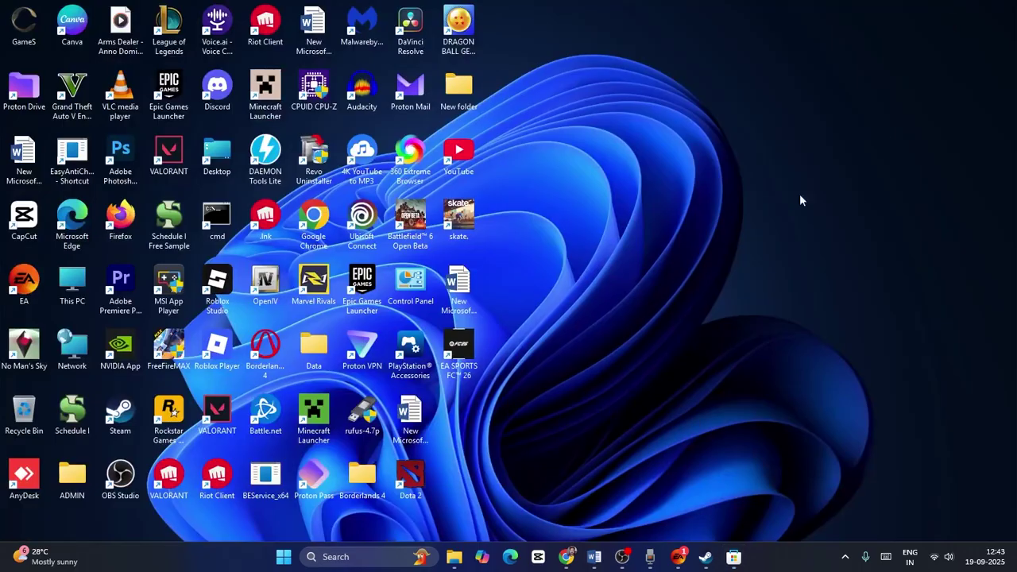
pyautogui.click(677, 556)
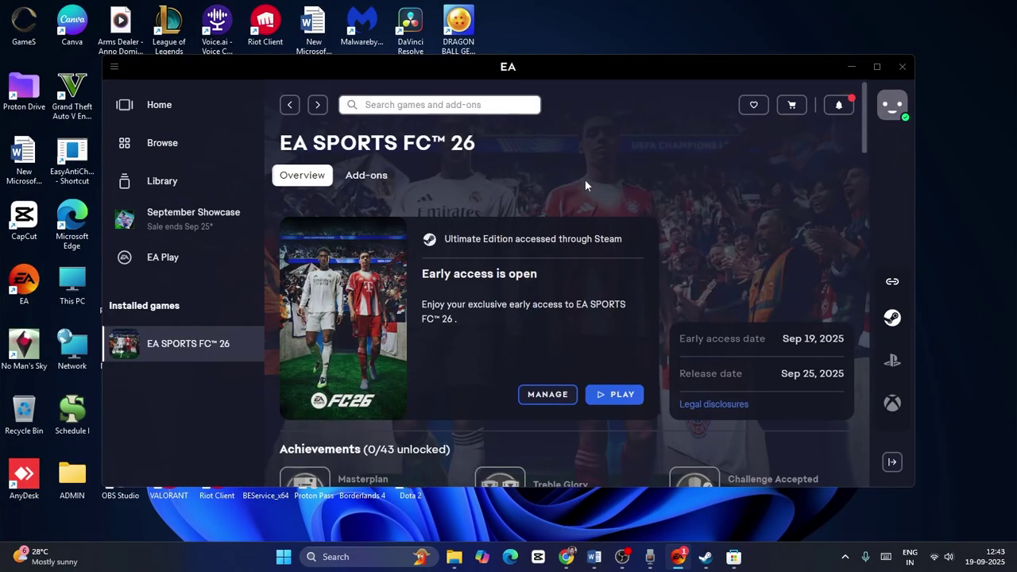
pyautogui.click(876, 67)
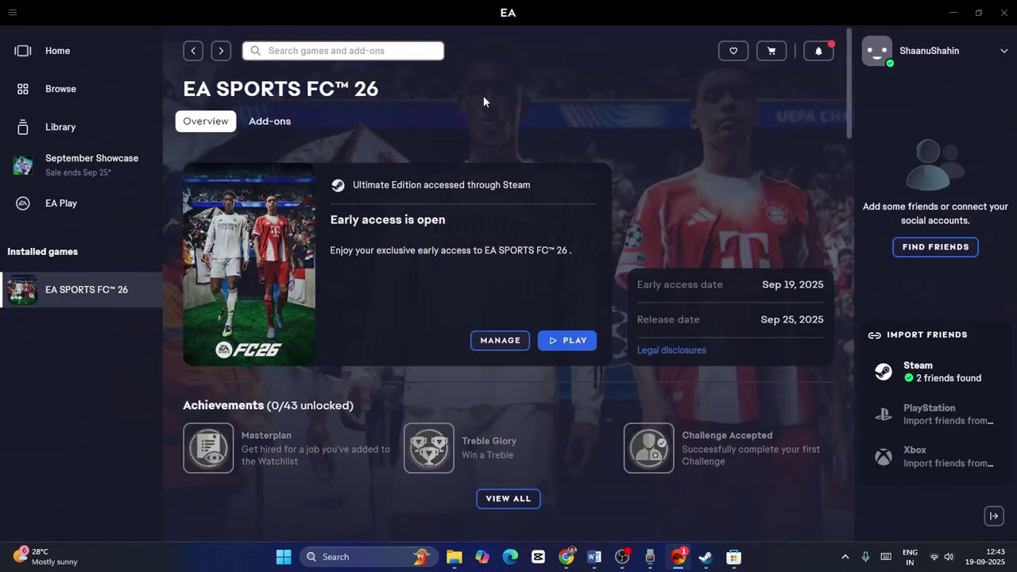